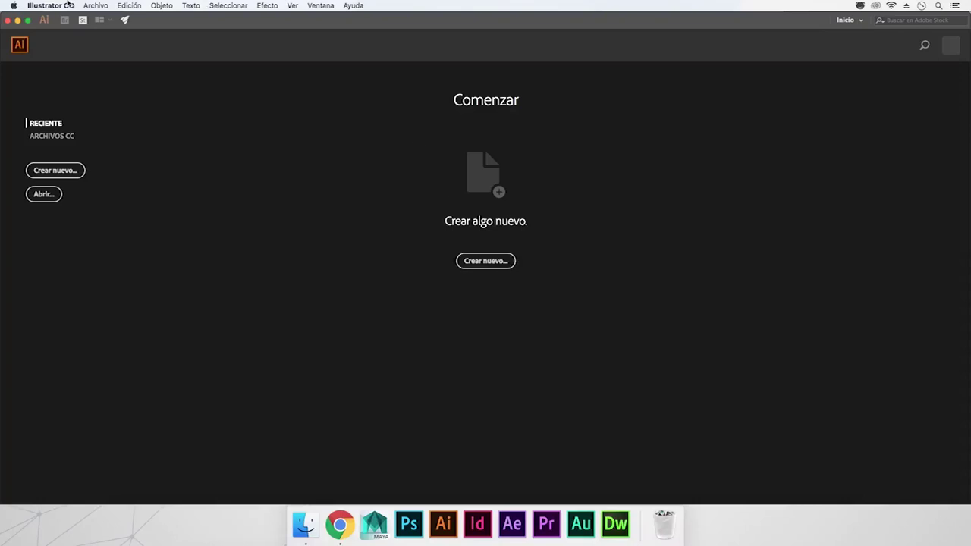
- Start a new document from Archivo > Nuevo and move its dialog up and left
click(92, 5)
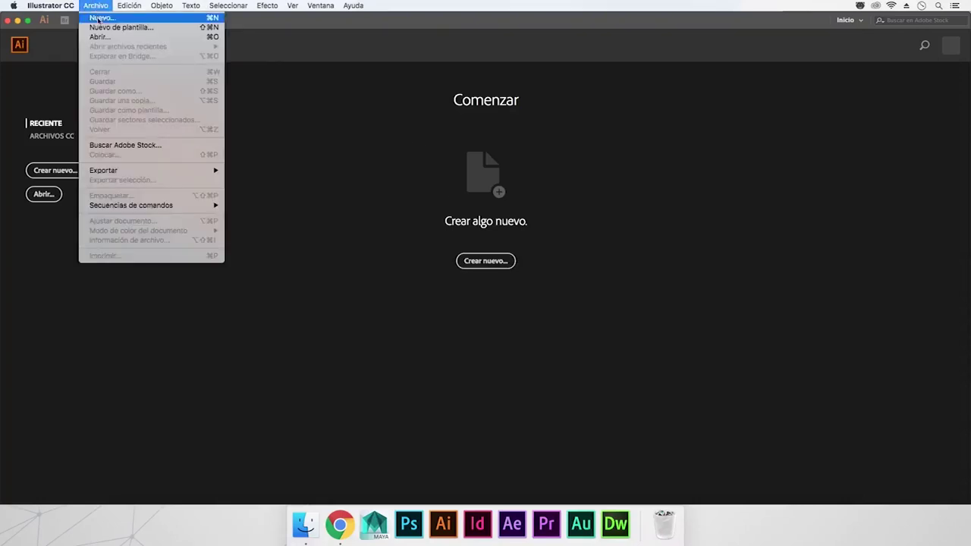
click(99, 18)
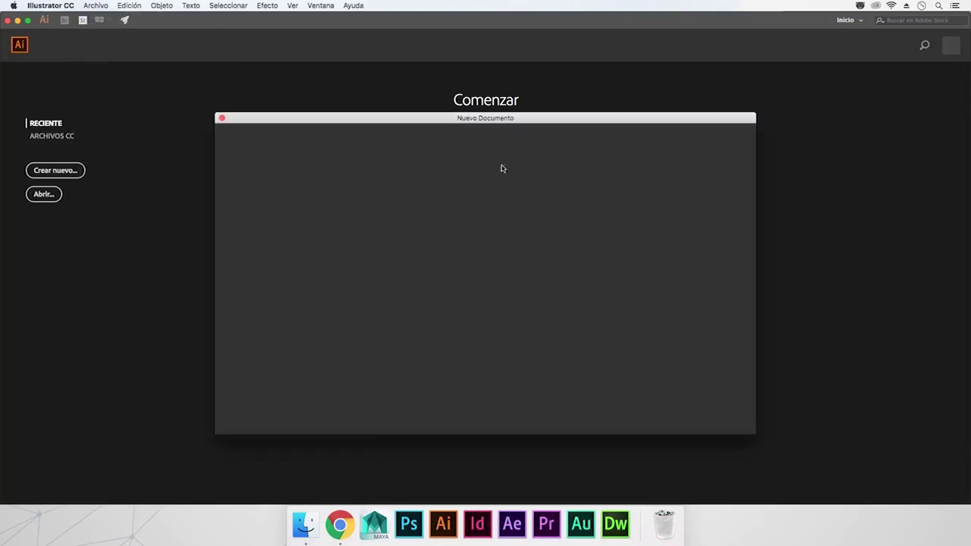
drag(512, 118, 469, 101)
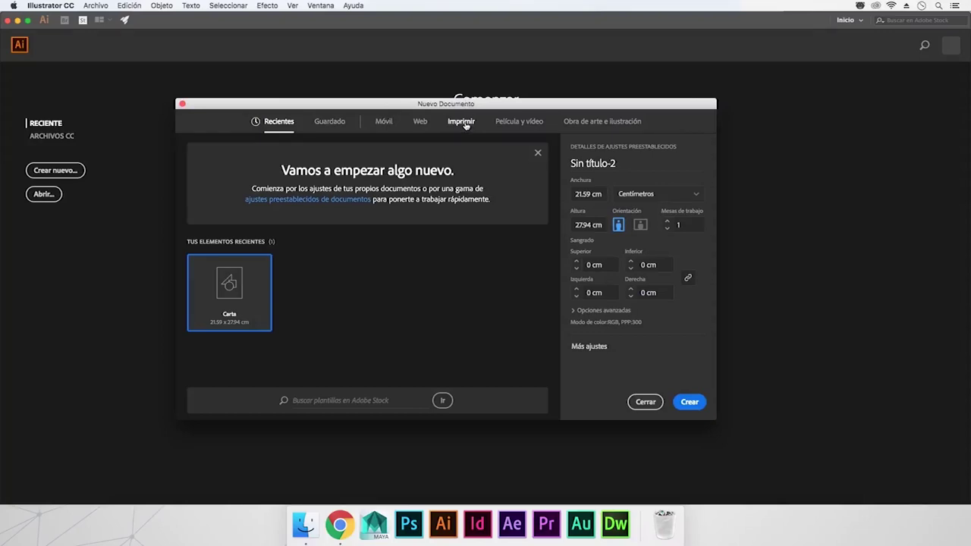
- Browse the Imprimir blank presets, ending on Carta at 215.9 × 279.4 mm
click(465, 123)
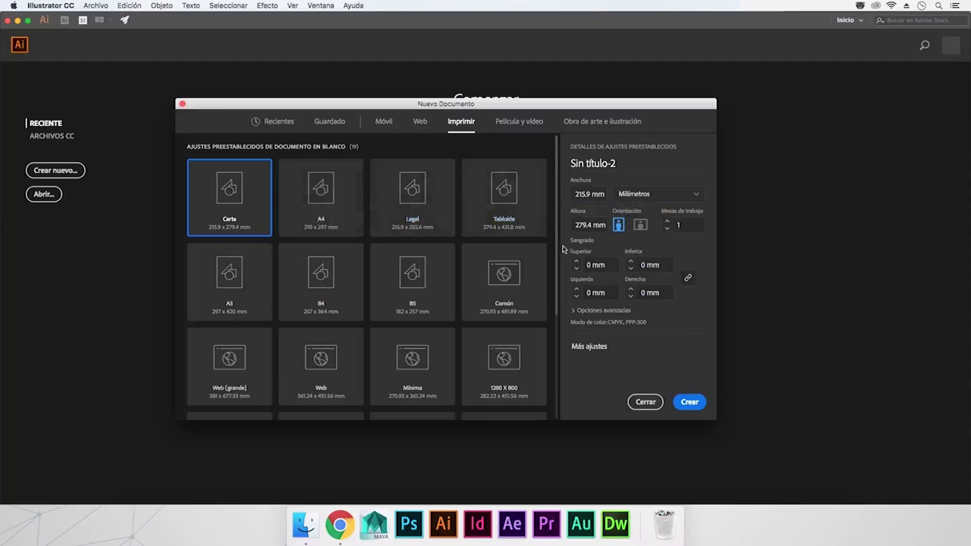
scroll(558, 246, down, 5)
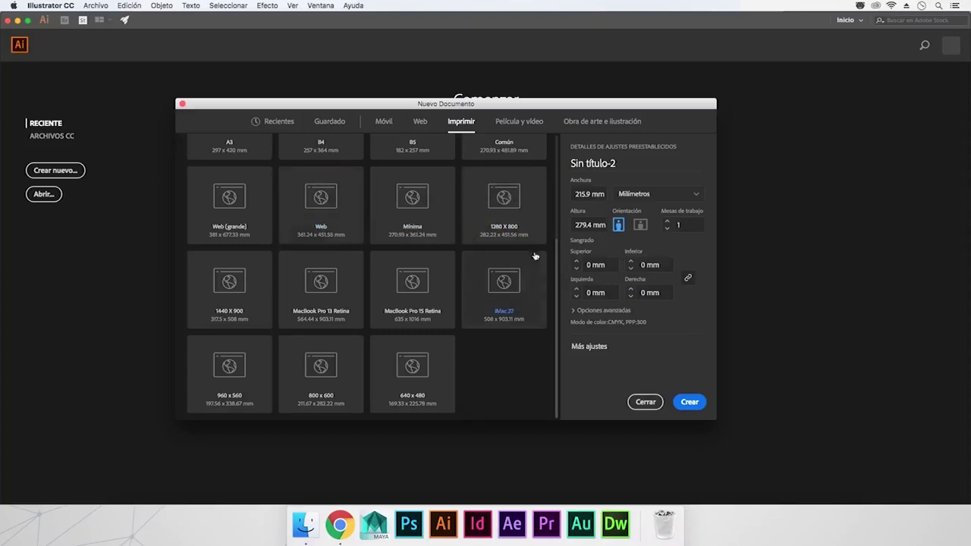
scroll(556, 242, up, 3)
scroll(556, 241, up, 2)
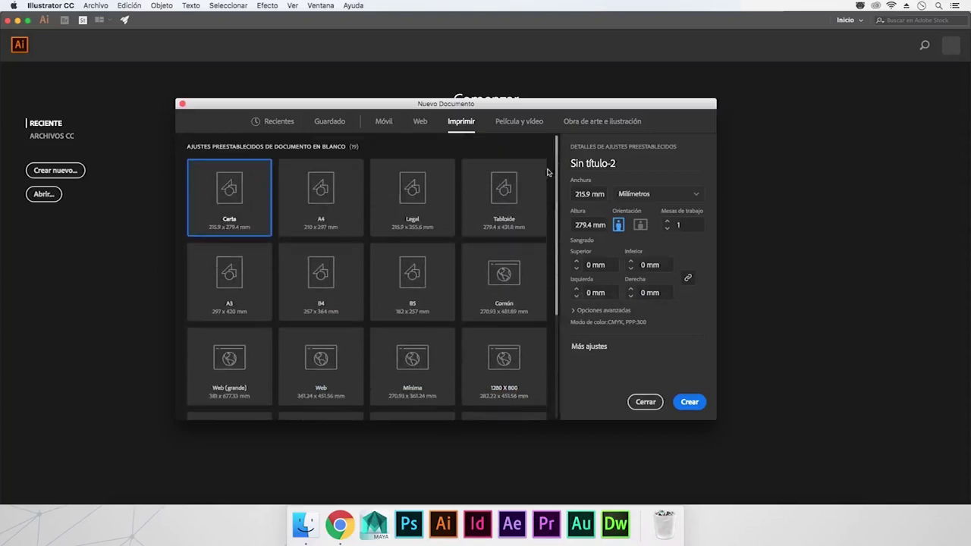
- Switch the document units to Centímetros and test the artboard count, leaving it at 1
click(662, 199)
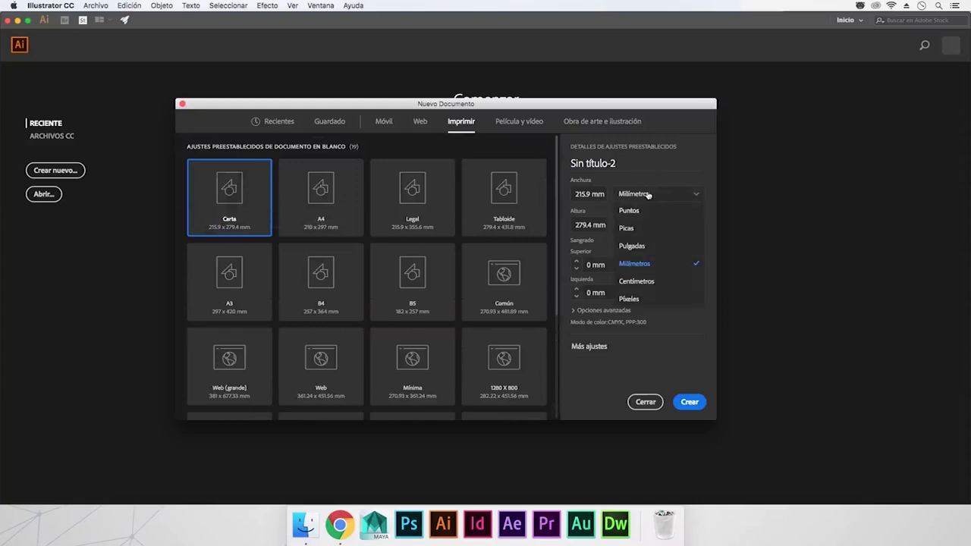
click(640, 282)
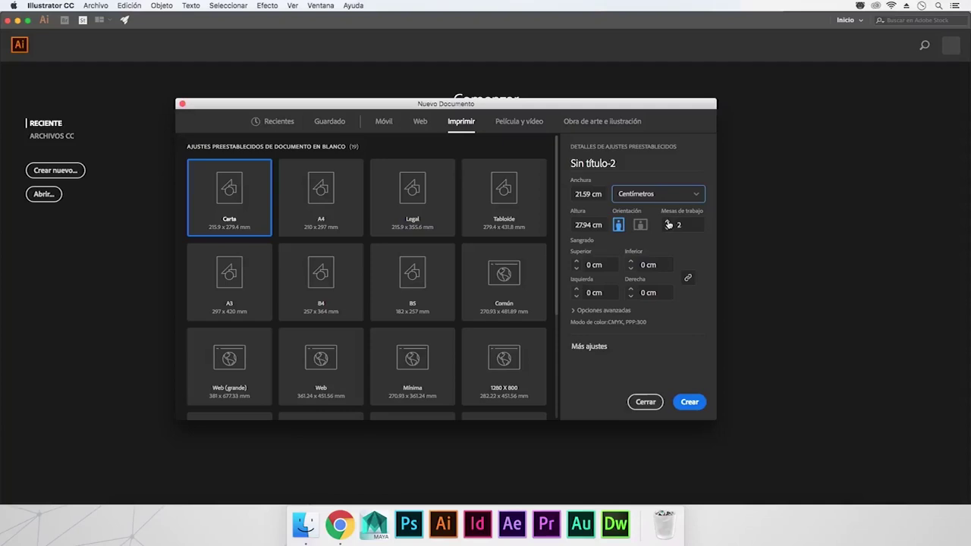
click(668, 223)
click(667, 229)
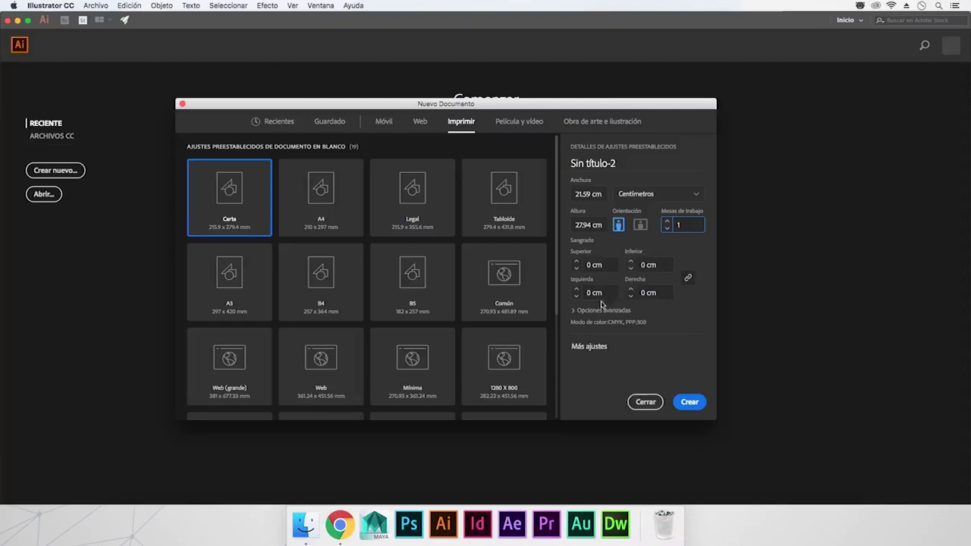
- Set Color RGB mode and raster effects to Alta (300 ppp), then create the document
click(575, 312)
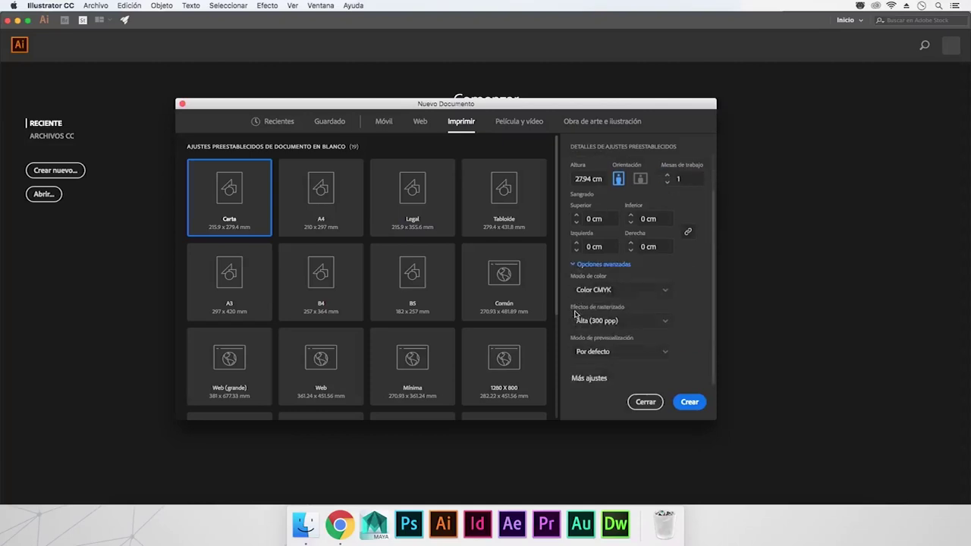
click(596, 292)
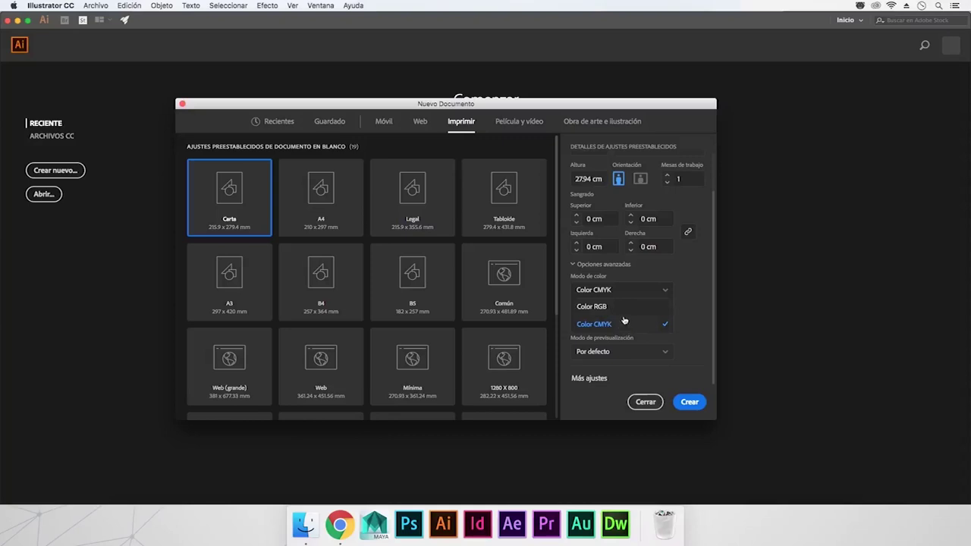
click(623, 307)
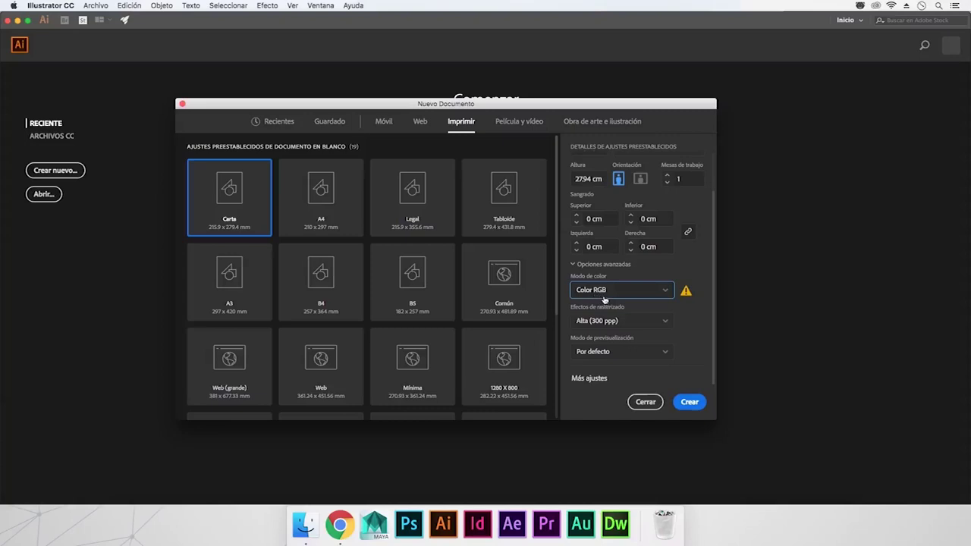
click(654, 322)
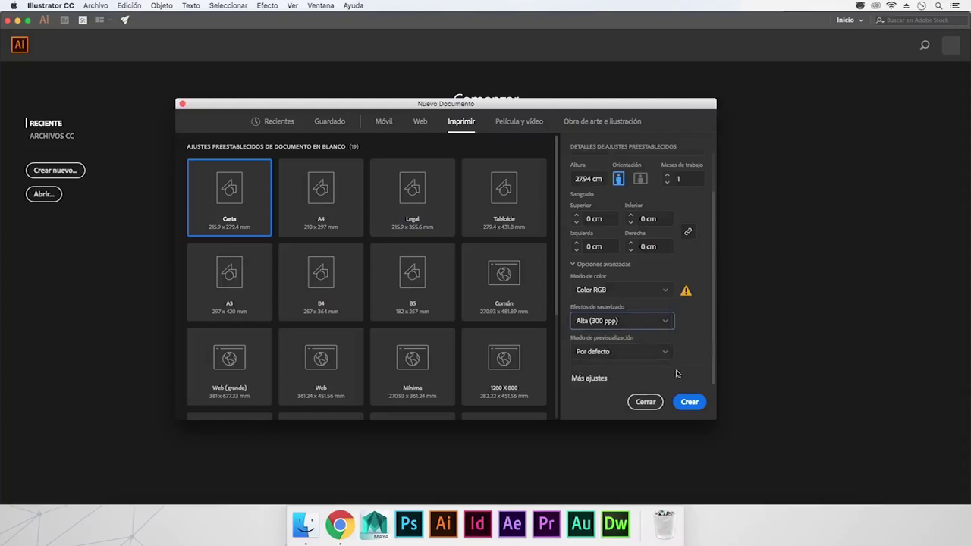
click(690, 402)
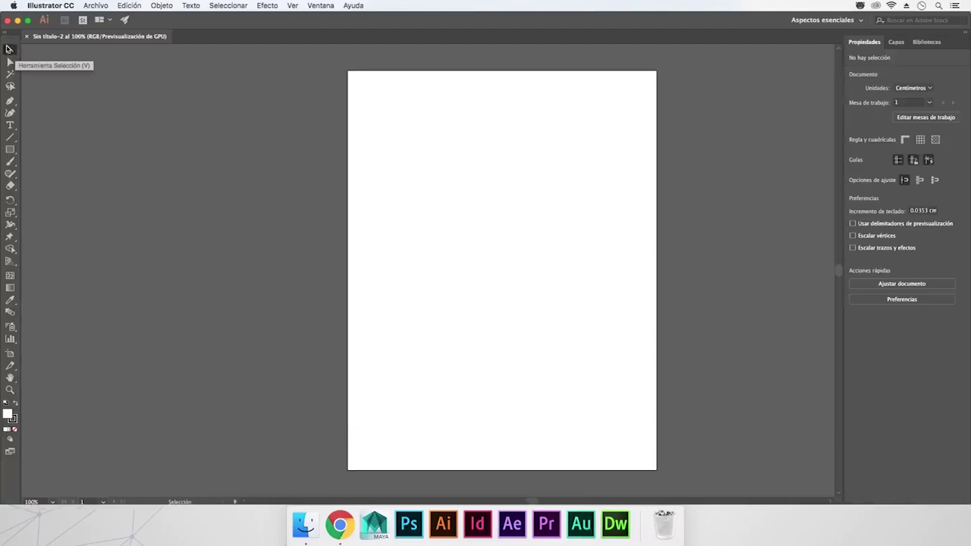
- Pick the Selection tool, then switch to the Direct Selection tool
click(9, 48)
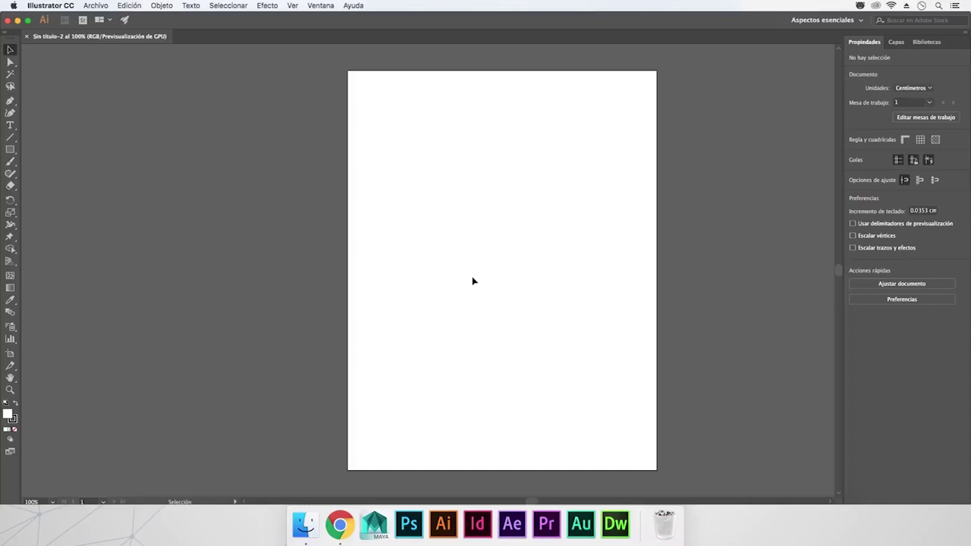
click(9, 63)
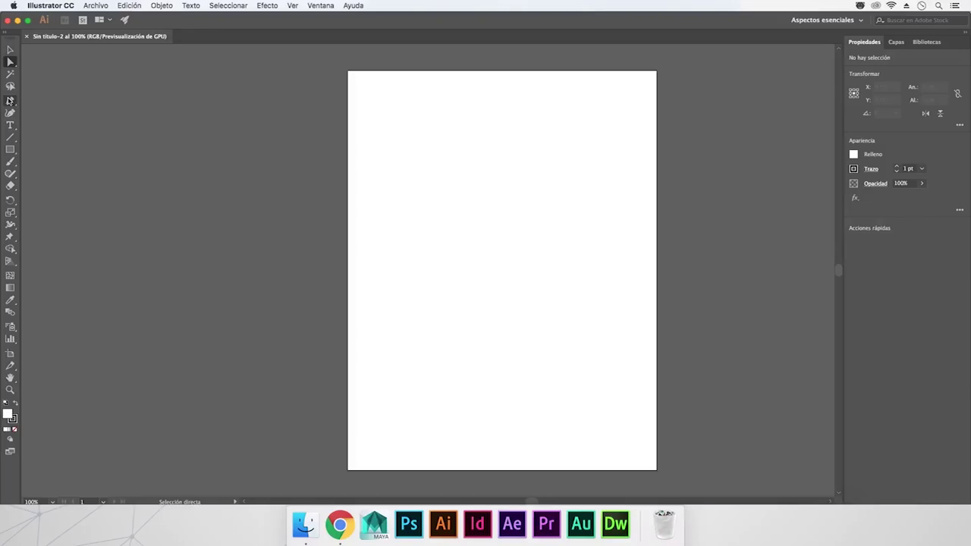
click(10, 100)
click(402, 149)
click(586, 146)
click(569, 215)
click(442, 274)
click(415, 213)
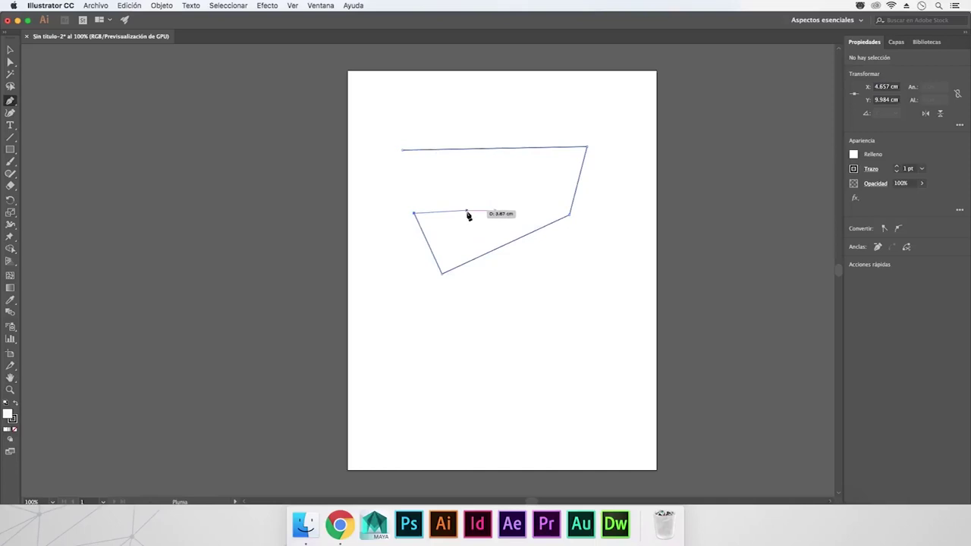
click(10, 63)
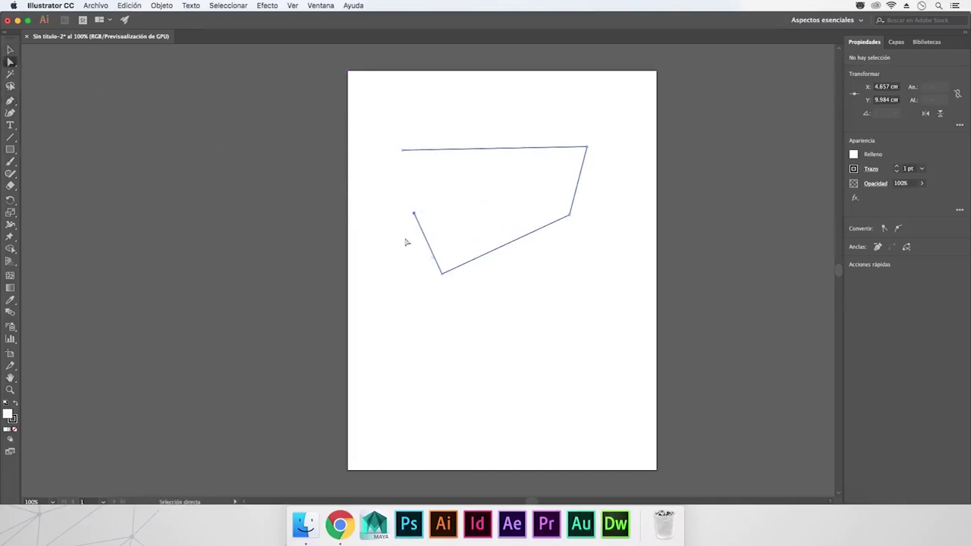
click(443, 274)
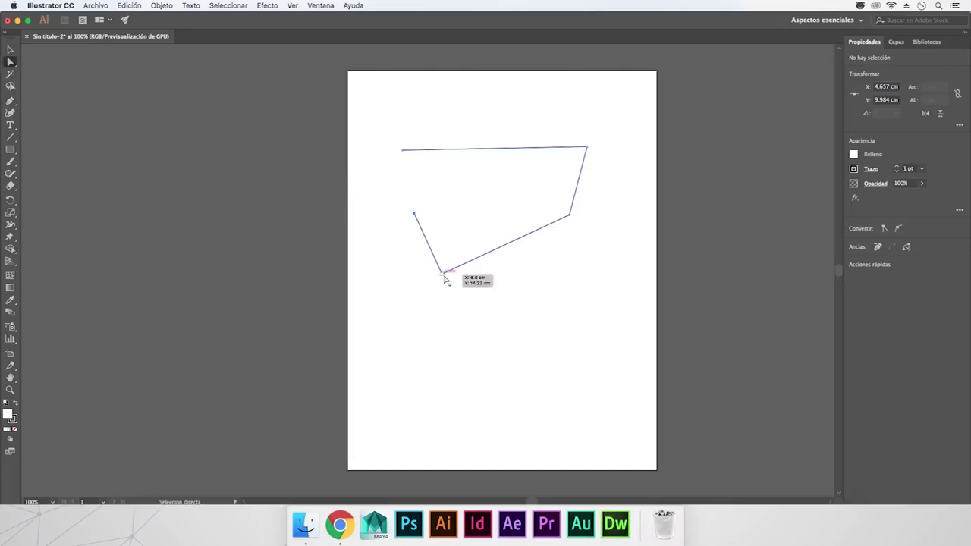
click(442, 274)
mouse_move(443, 275)
mouse_down()
mouse_move(470, 285)
mouse_move(395, 277)
mouse_move(383, 286)
mouse_up()
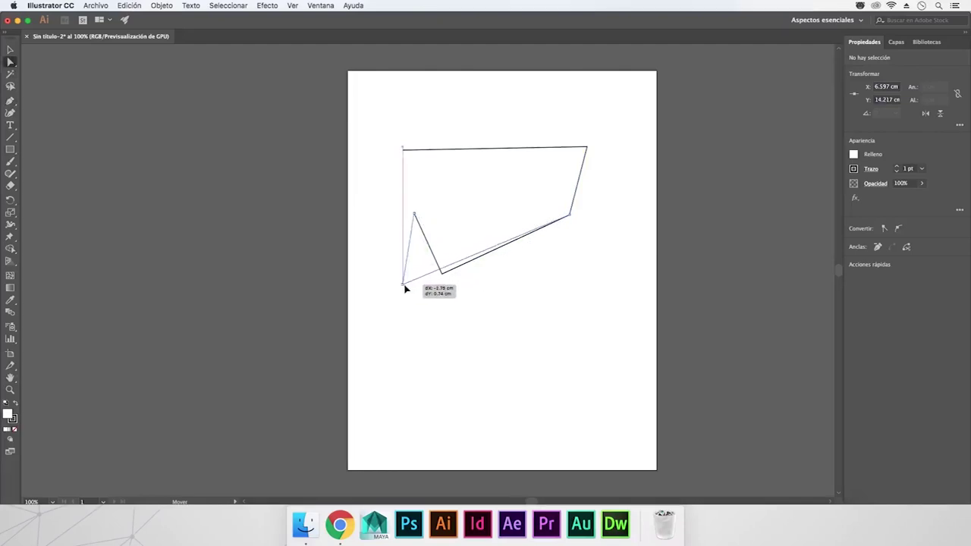
drag(384, 285, 405, 286)
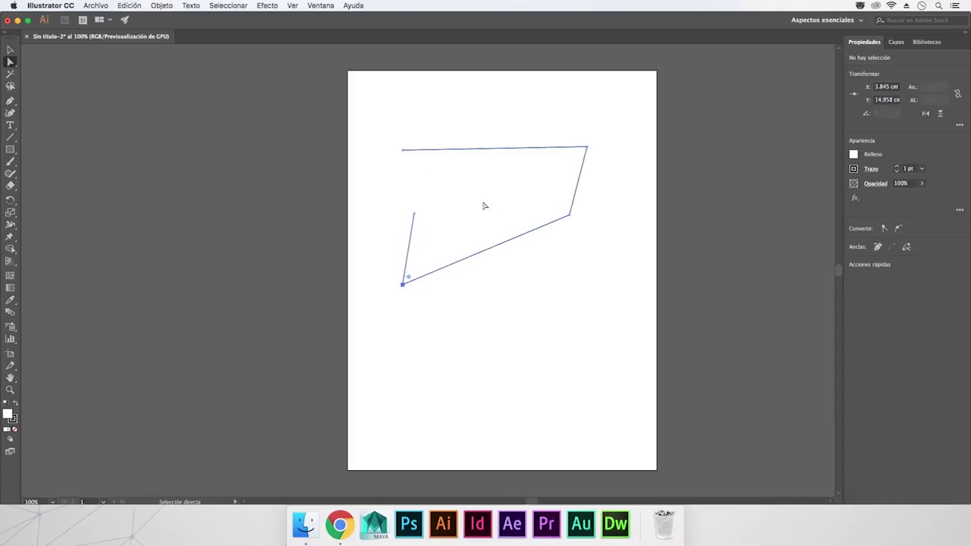
click(7, 51)
drag(476, 154, 495, 162)
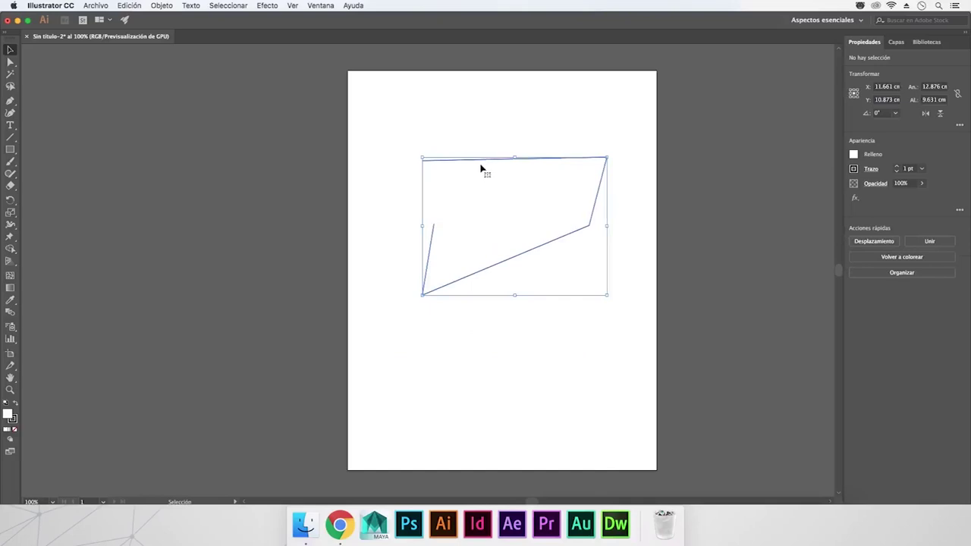
key(Delete)
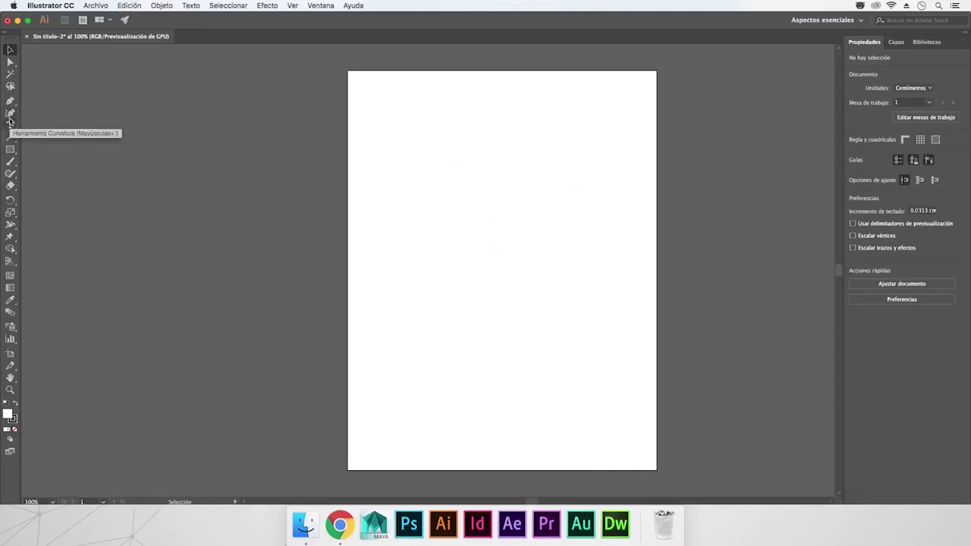
click(12, 114)
click(429, 170)
click(567, 217)
click(519, 129)
click(450, 166)
click(373, 110)
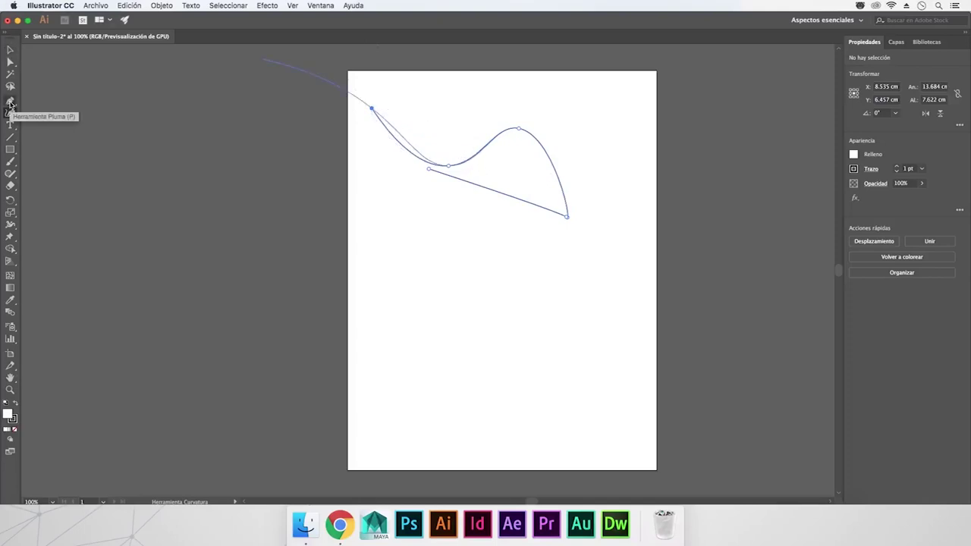
click(10, 49)
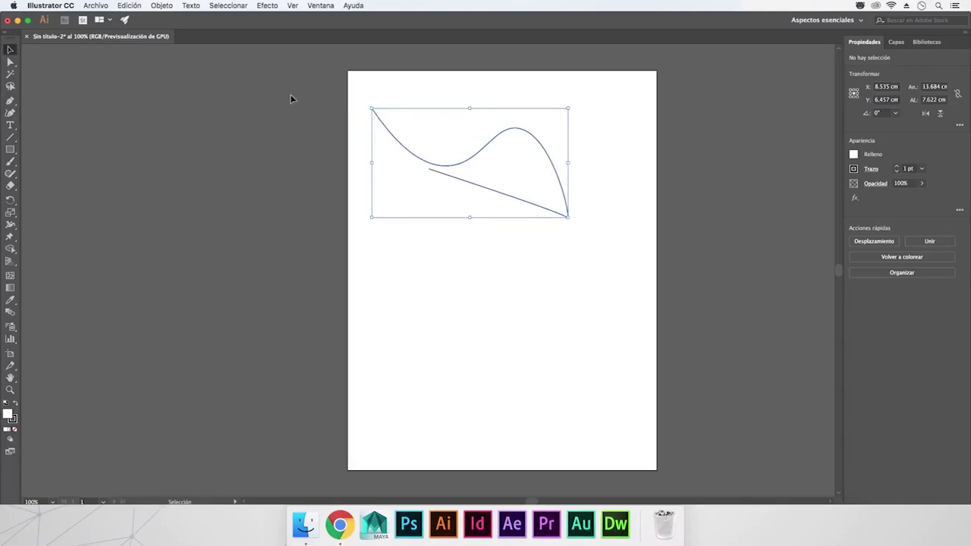
key(Delete)
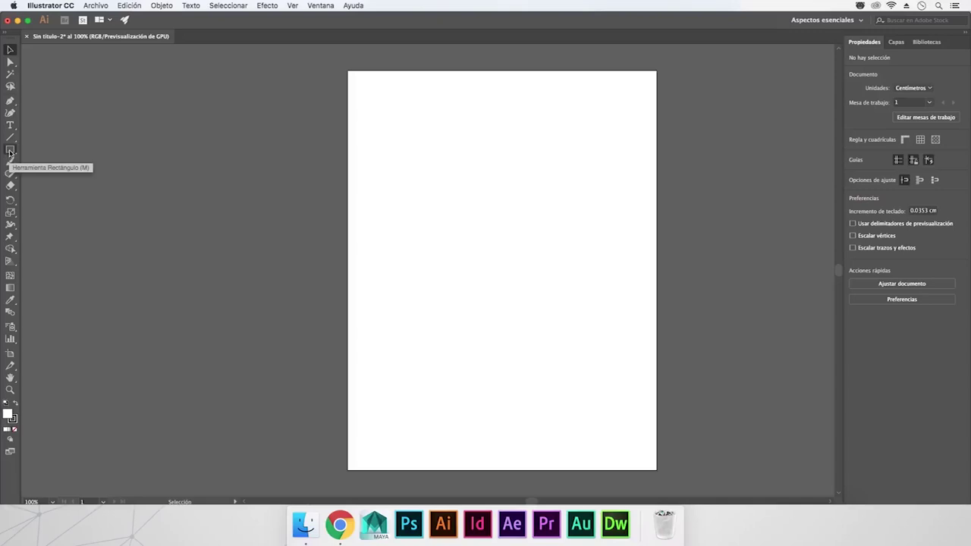
- Choose Herramienta Rectángulo from the Rectangle tool's flyout in the toolbar
click(9, 152)
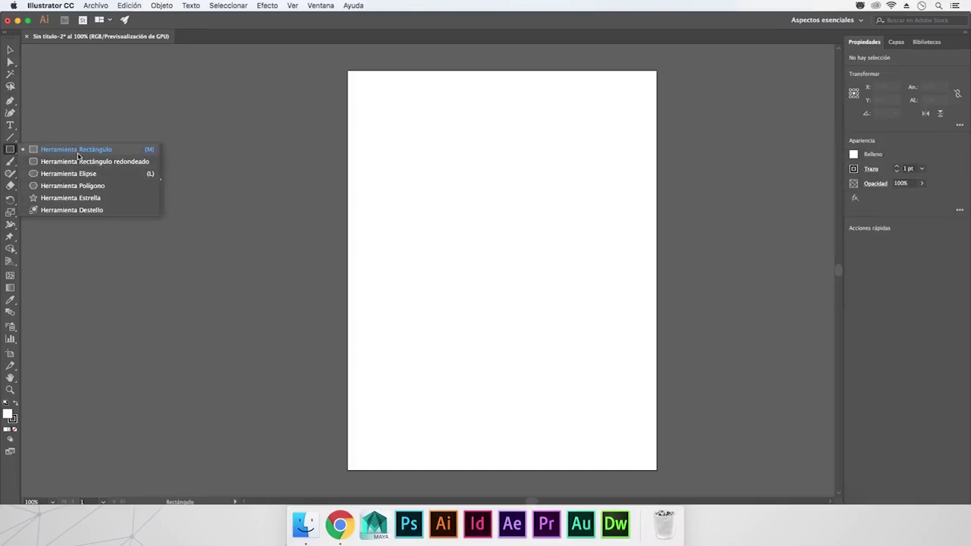
click(9, 153)
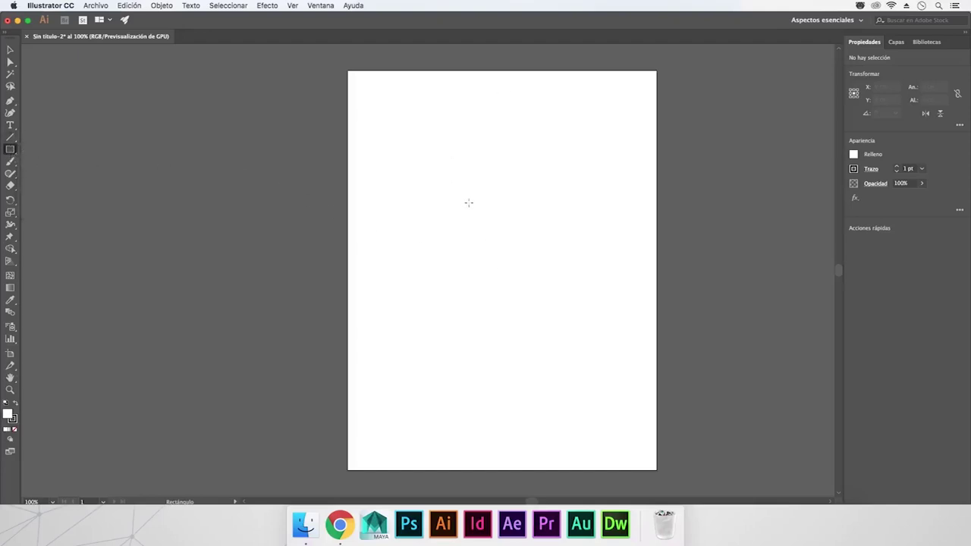
click(9, 163)
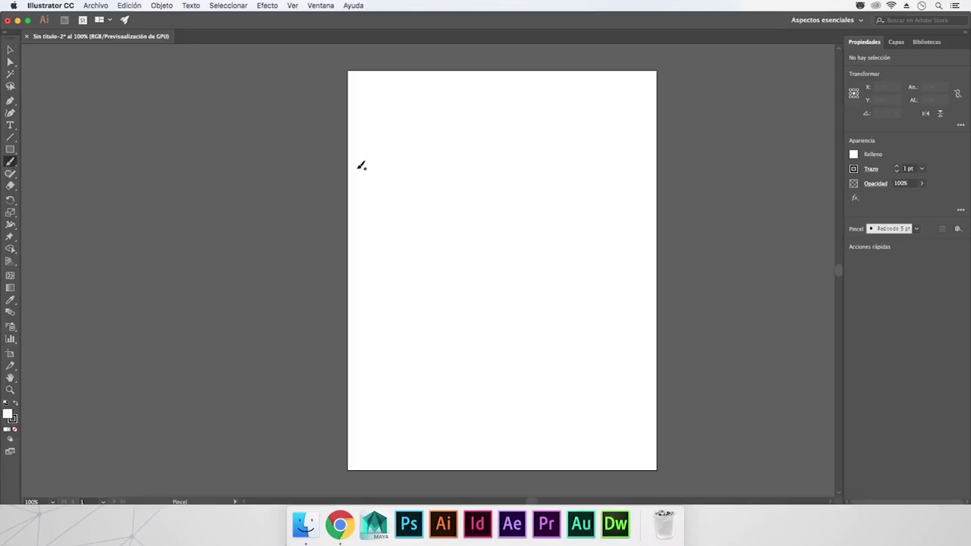
drag(422, 163, 560, 226)
mouse_move(568, 149)
mouse_down()
mouse_move(633, 275)
mouse_move(612, 347)
mouse_up()
mouse_move(433, 238)
mouse_down()
mouse_move(474, 335)
mouse_move(561, 372)
mouse_up()
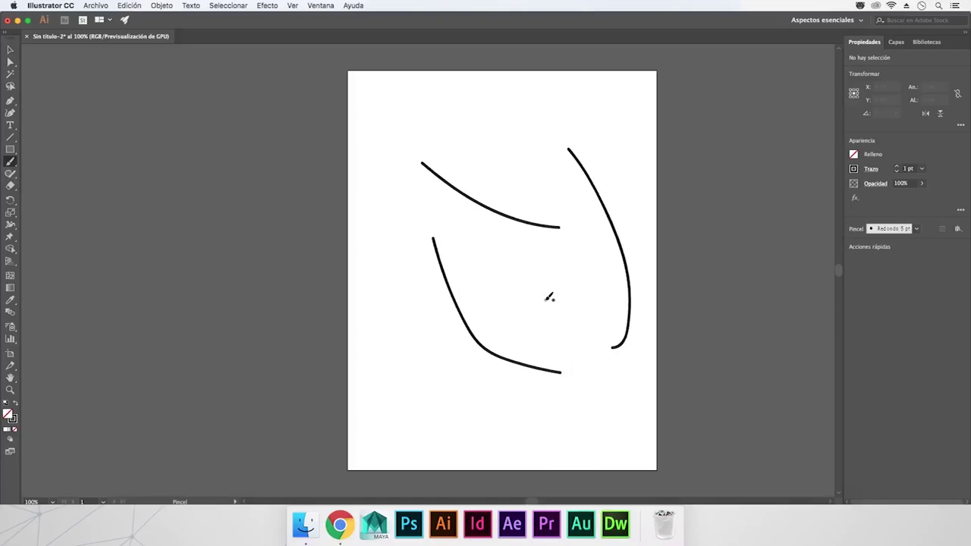
key(super+z)
key(super+z)
key(super+z)
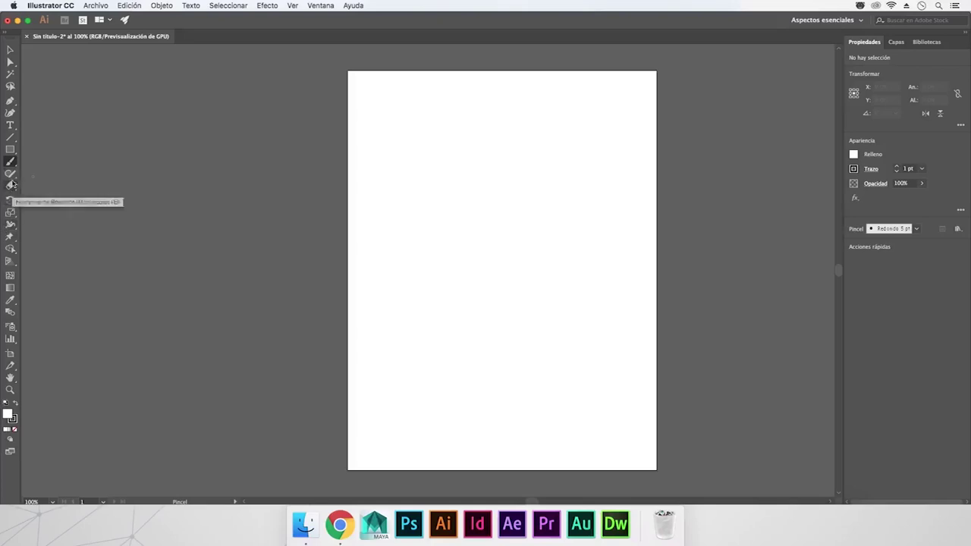
click(10, 100)
click(546, 276)
click(471, 334)
click(403, 169)
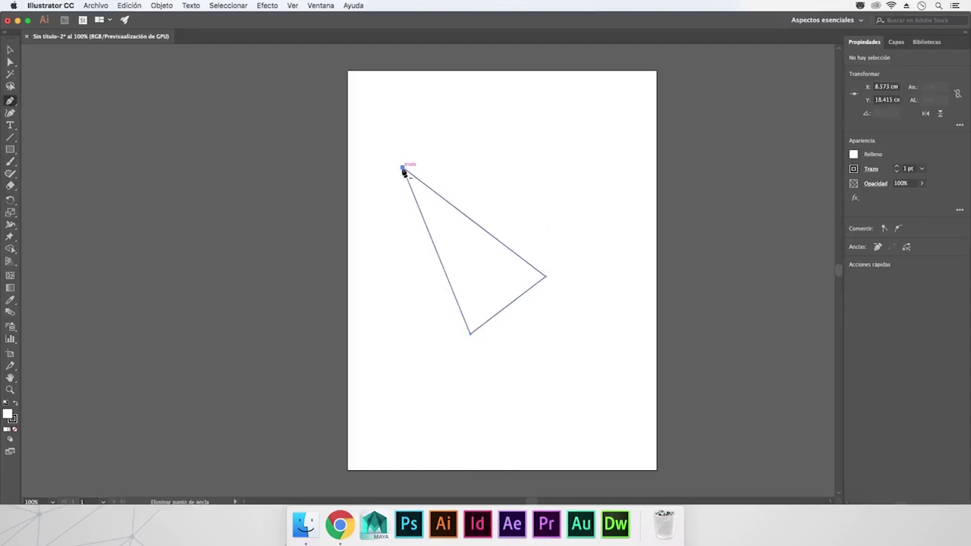
click(10, 185)
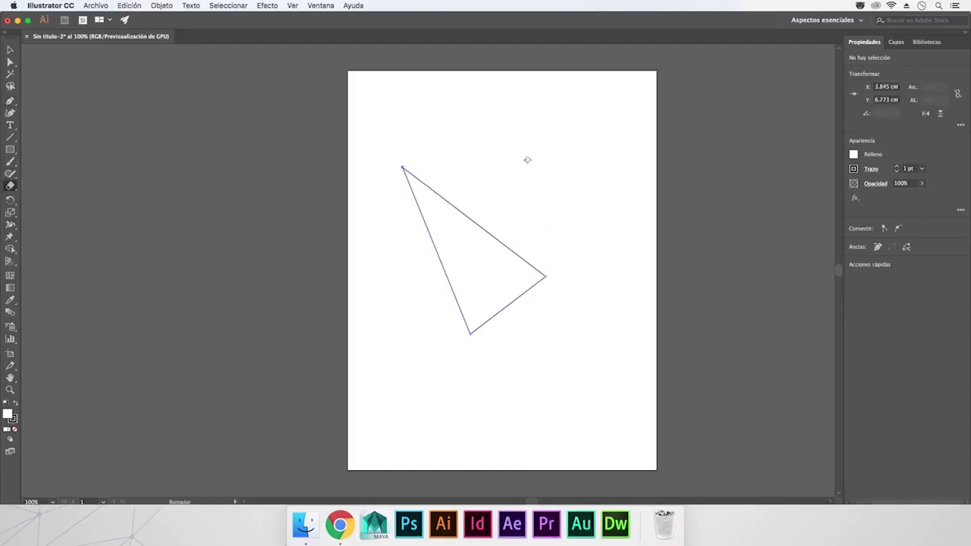
drag(429, 247, 465, 208)
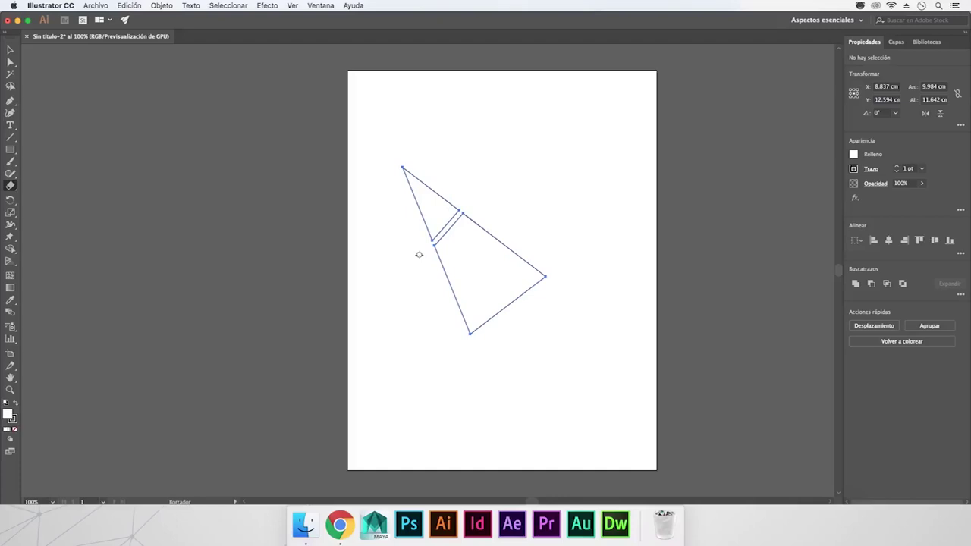
key(ctrl+z)
key(ctrl+z)
key(ctrl+z)
key(ctrl+z)
key(ctrl+z)
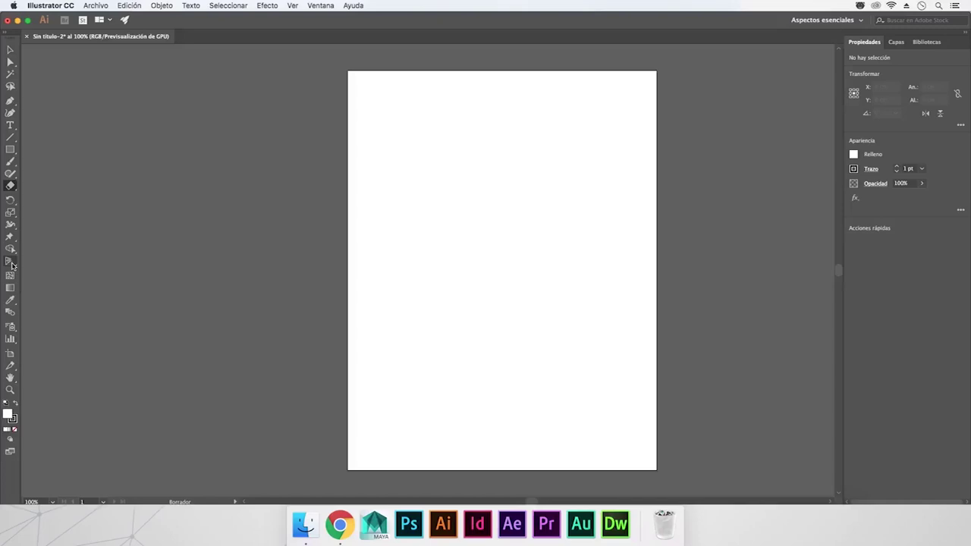
click(17, 262)
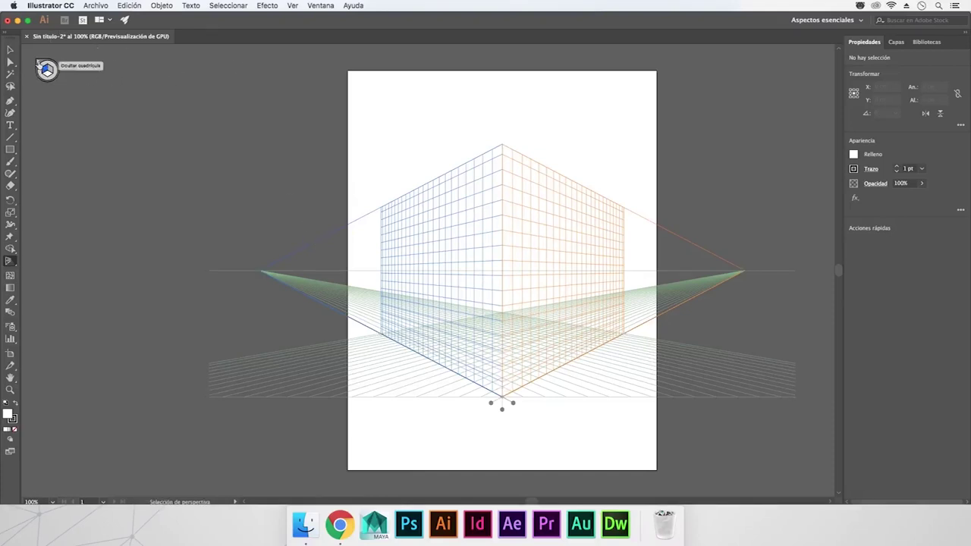
click(37, 65)
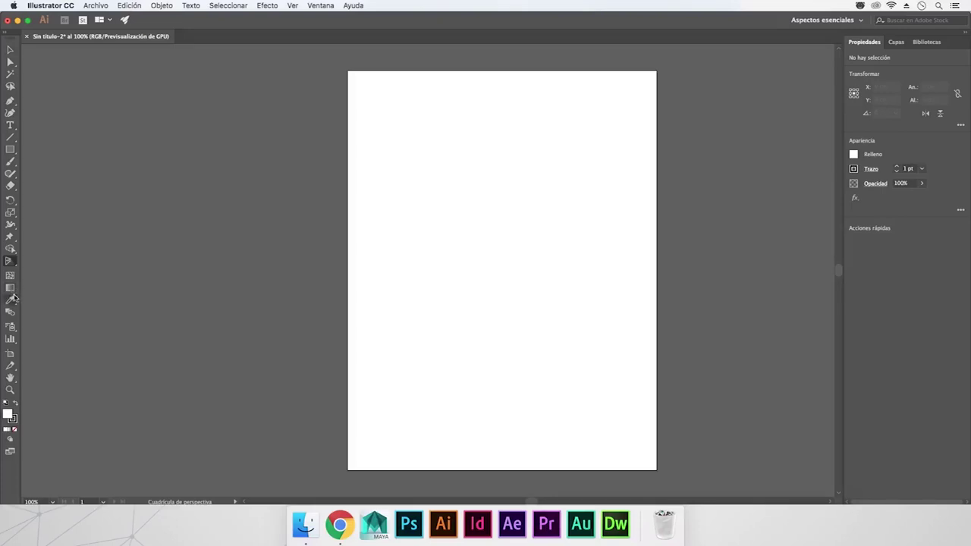
key(v)
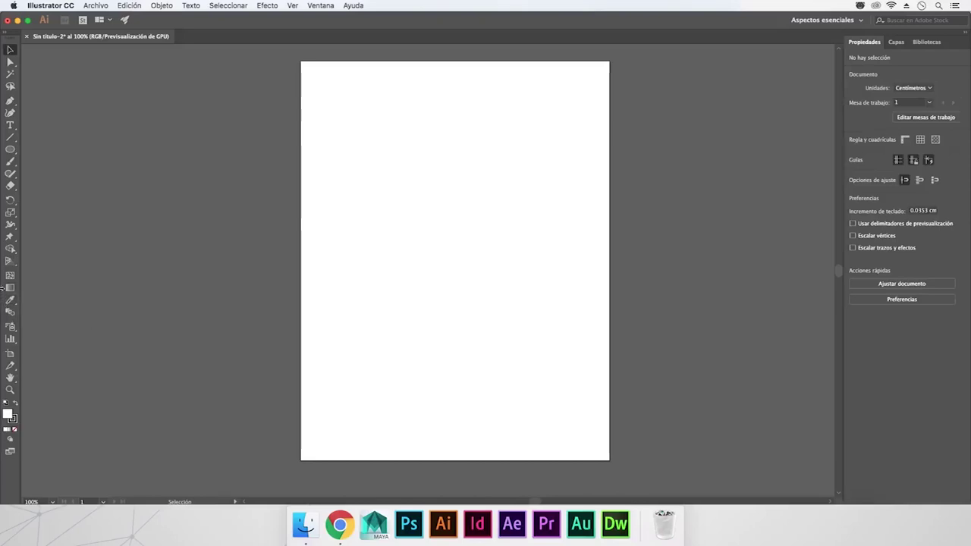
click(10, 150)
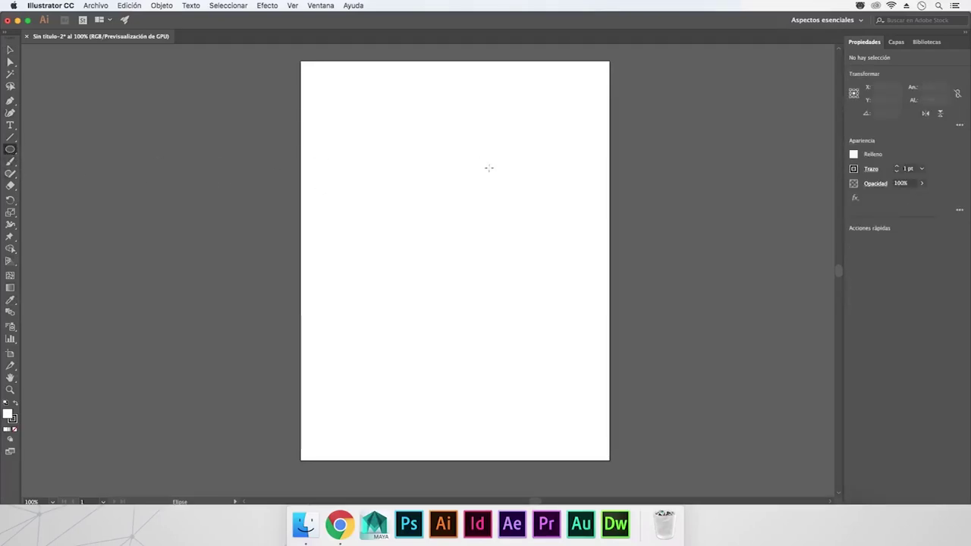
drag(354, 168, 521, 340)
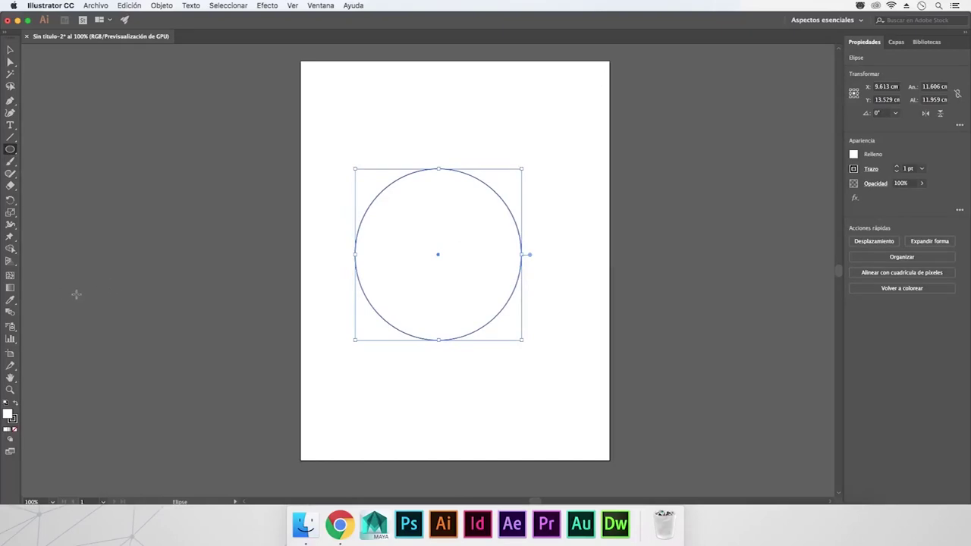
click(10, 300)
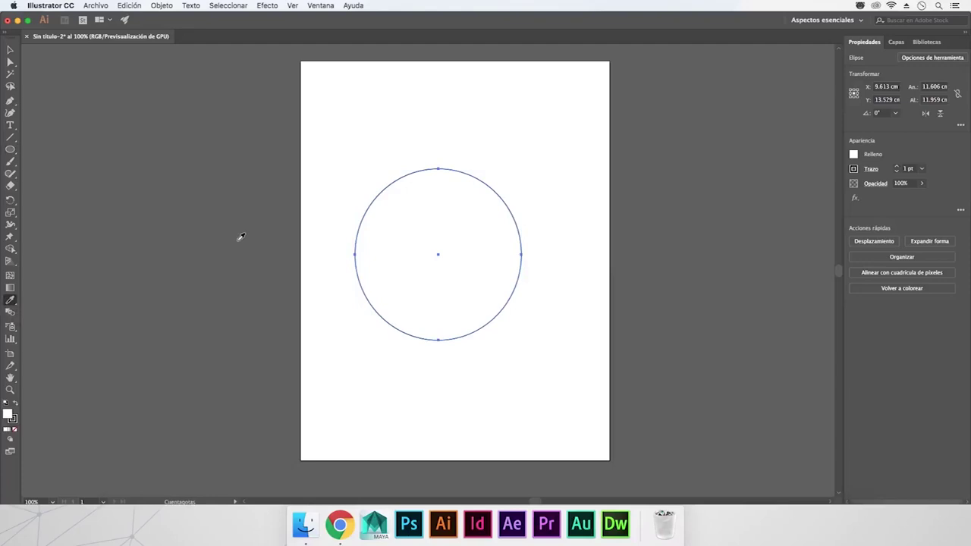
click(240, 237)
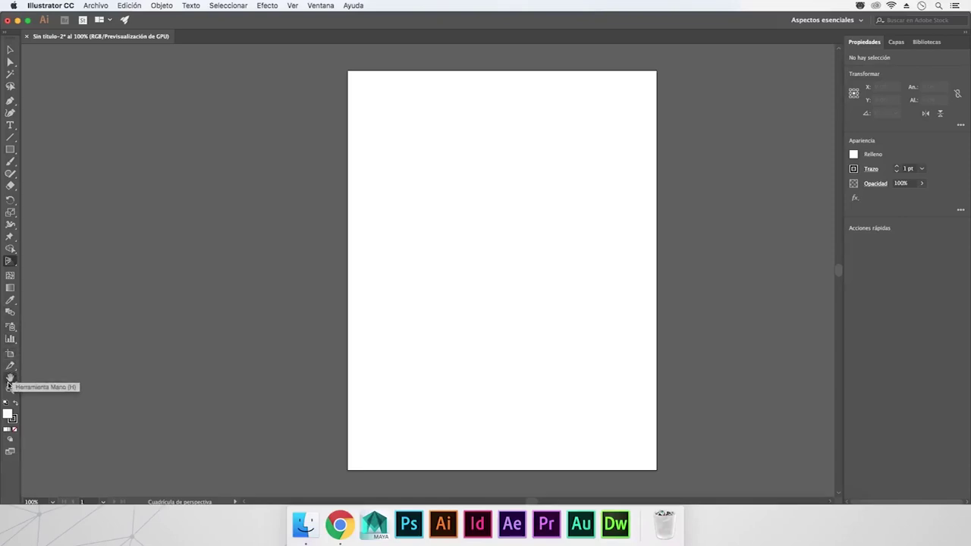
click(10, 378)
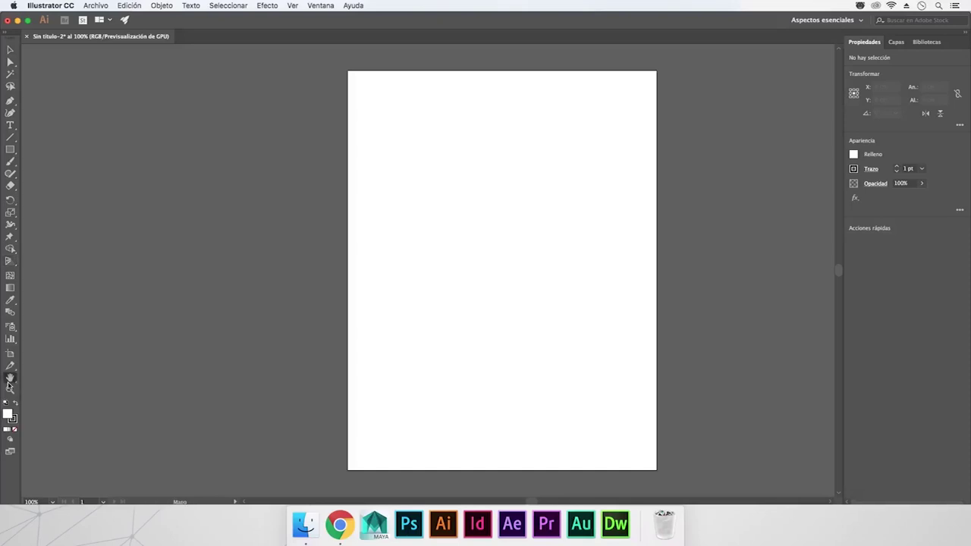
mouse_move(388, 319)
mouse_down()
mouse_move(566, 327)
mouse_move(461, 300)
mouse_move(492, 331)
mouse_move(473, 169)
mouse_up()
drag(468, 242, 466, 259)
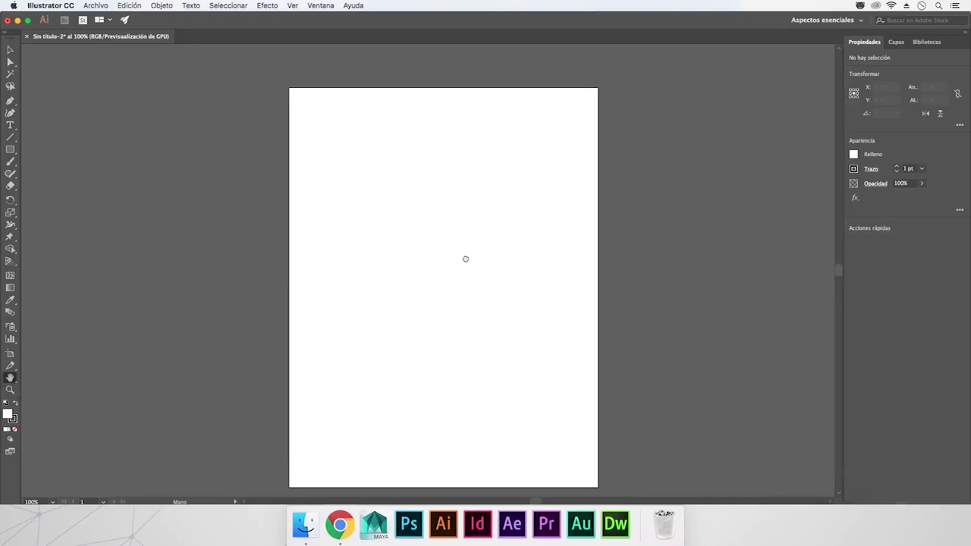
click(7, 391)
click(416, 287)
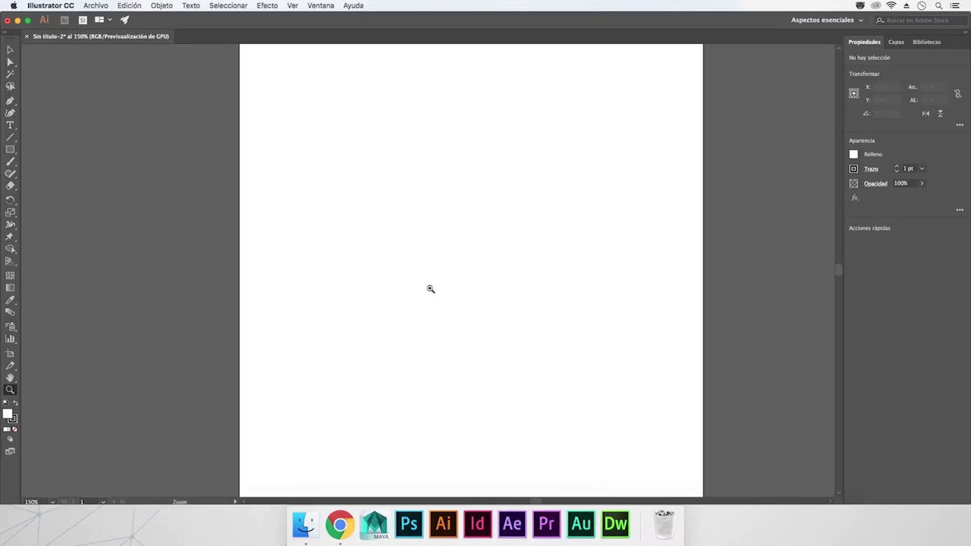
alt+click(430, 288)
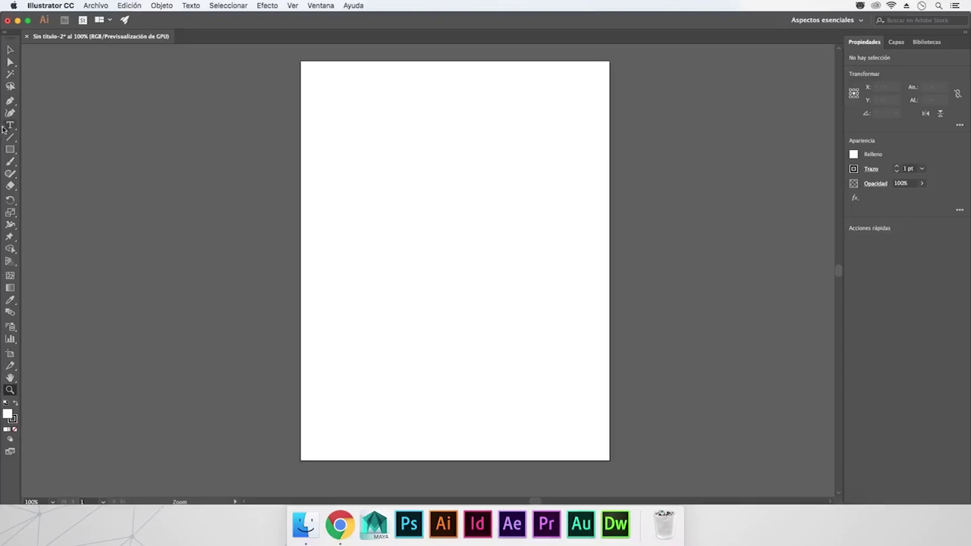
drag(12, 149, 76, 174)
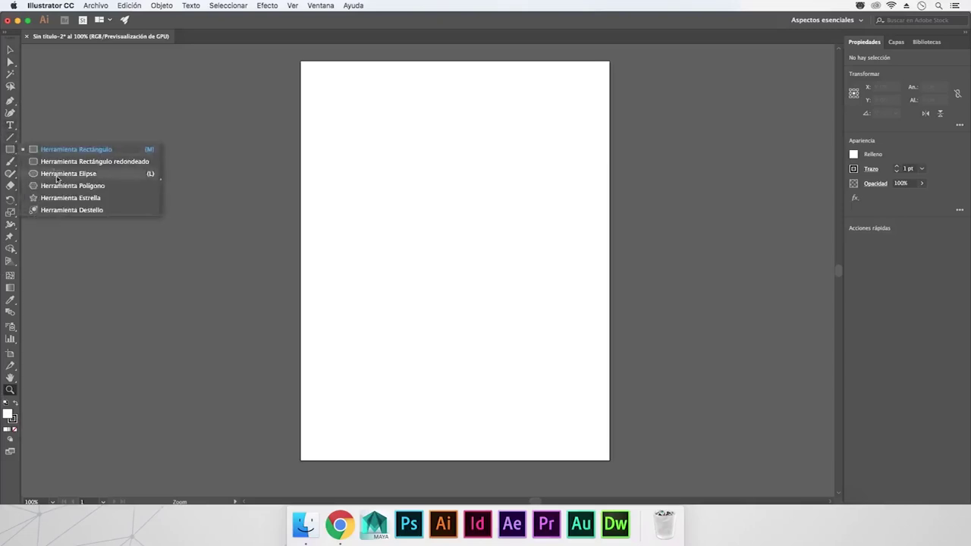
drag(369, 180, 488, 260)
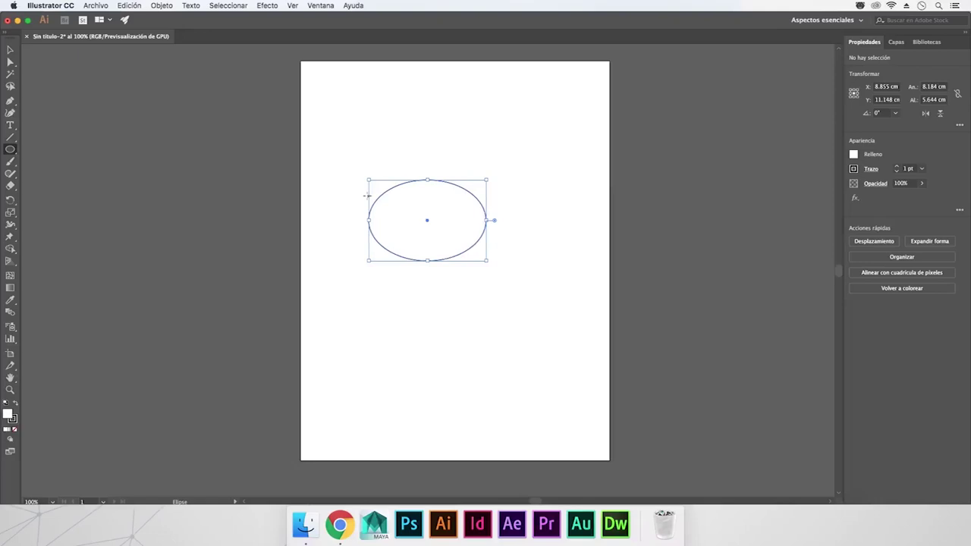
key(Delete)
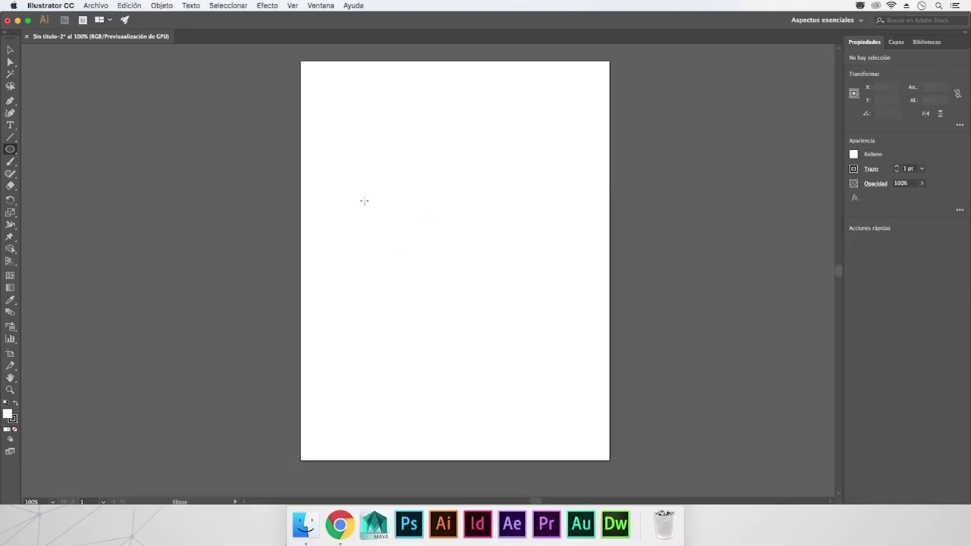
click(10, 52)
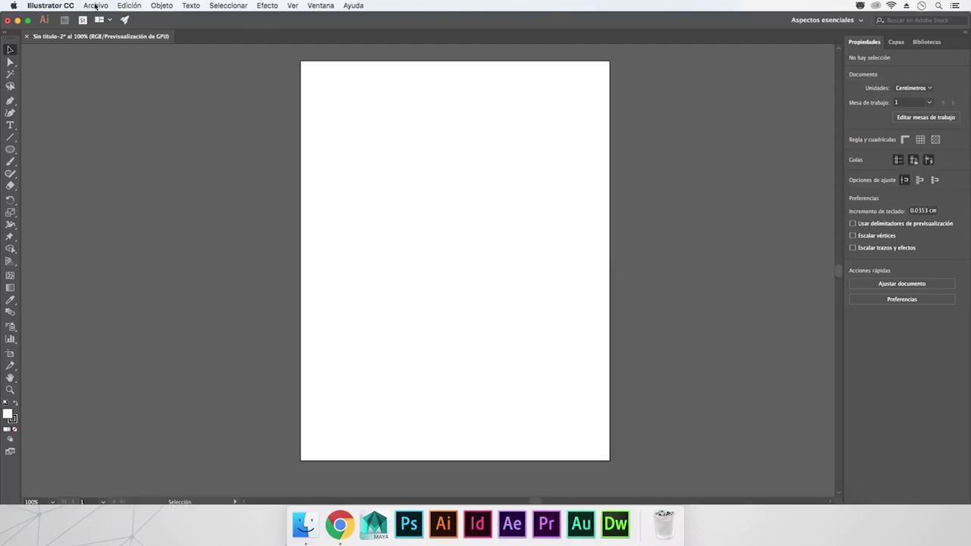
click(96, 6)
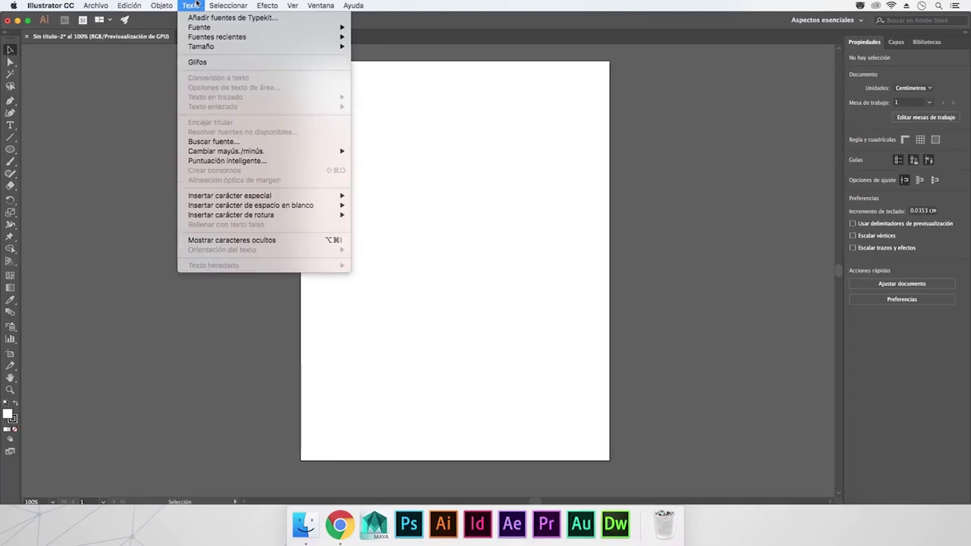
click(11, 130)
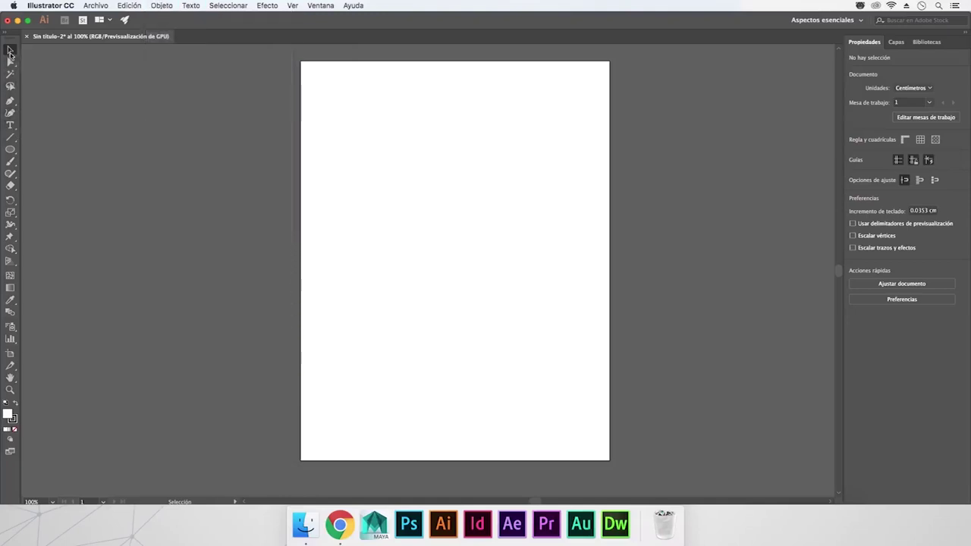
click(194, 6)
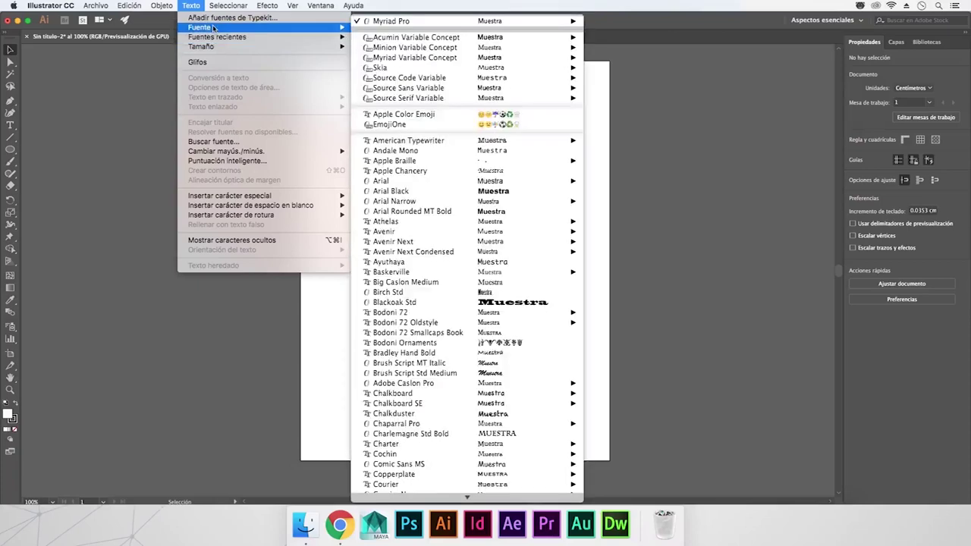
mouse_move(228, 6)
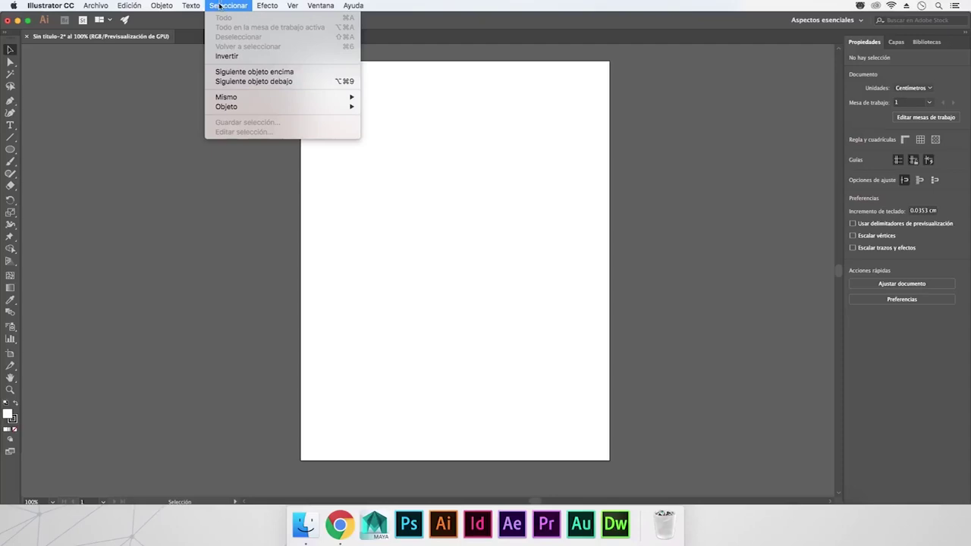
click(9, 51)
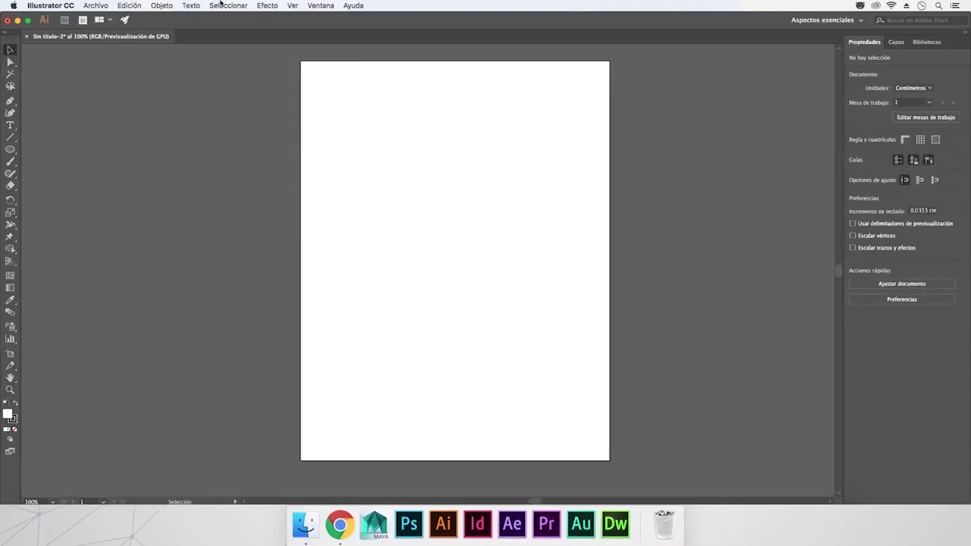
- Look through the Efecto menu commands, then move across to the Ver menu
click(261, 5)
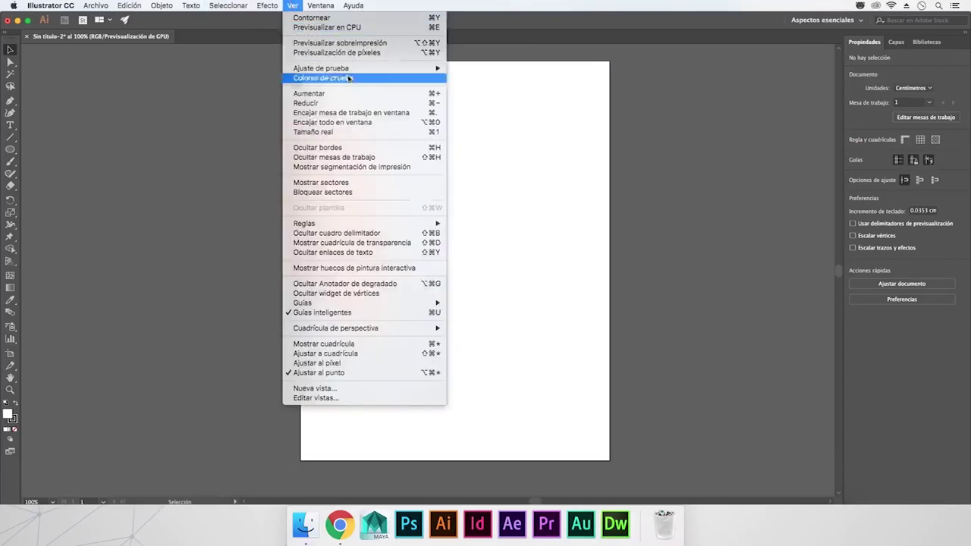
mouse_move(292, 5)
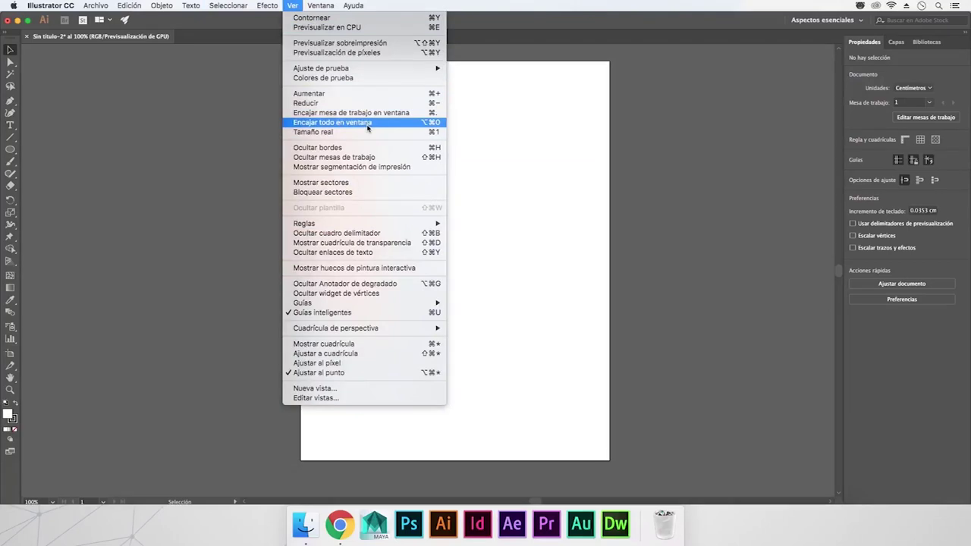
click(314, 13)
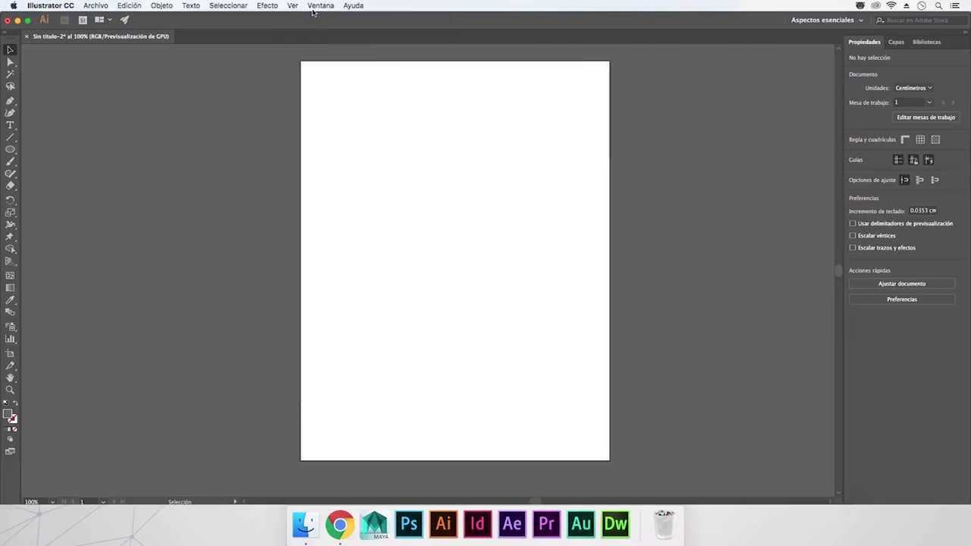
click(316, 6)
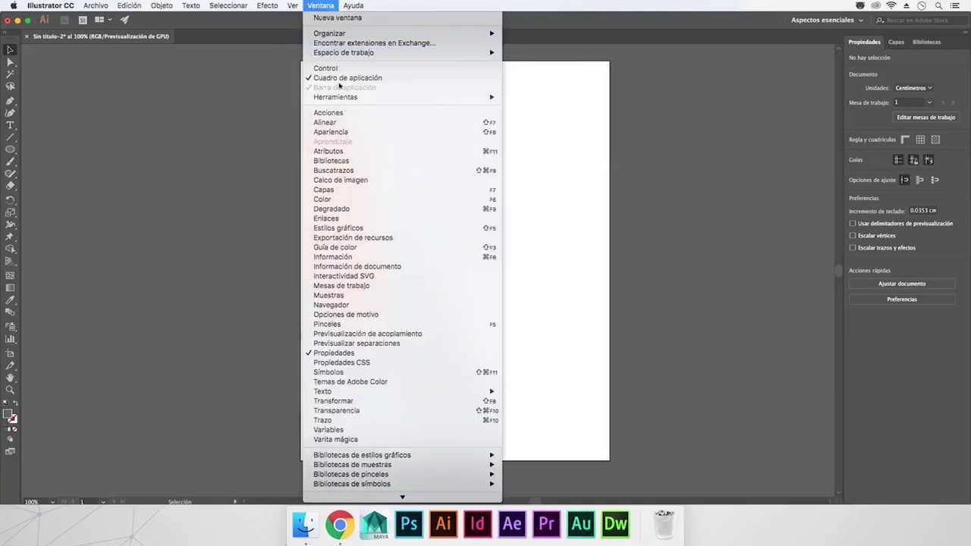
click(316, 12)
click(314, 5)
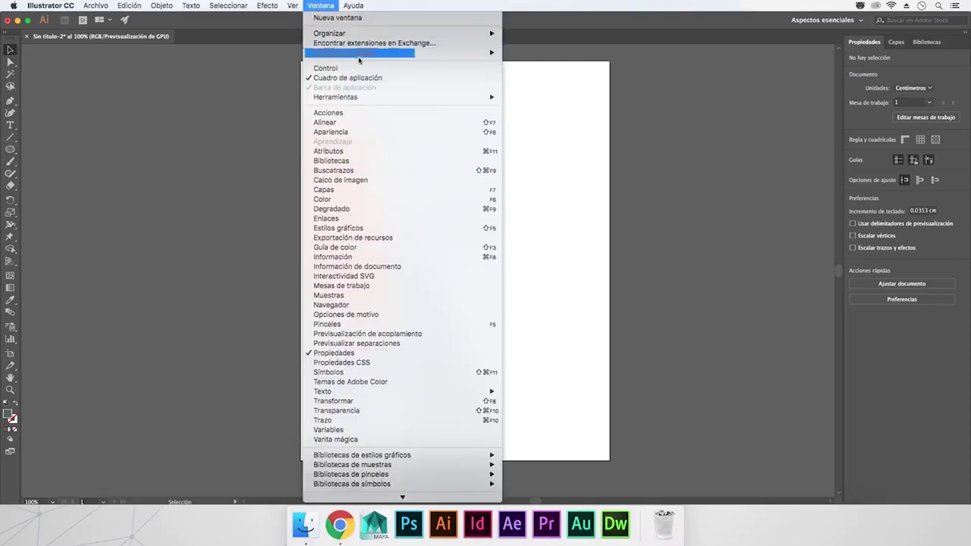
mouse_move(344, 52)
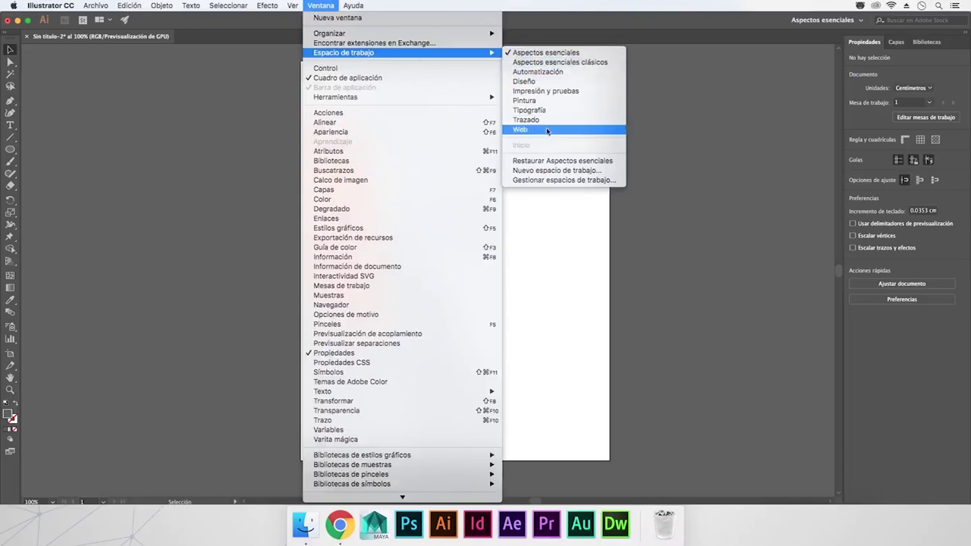
click(546, 52)
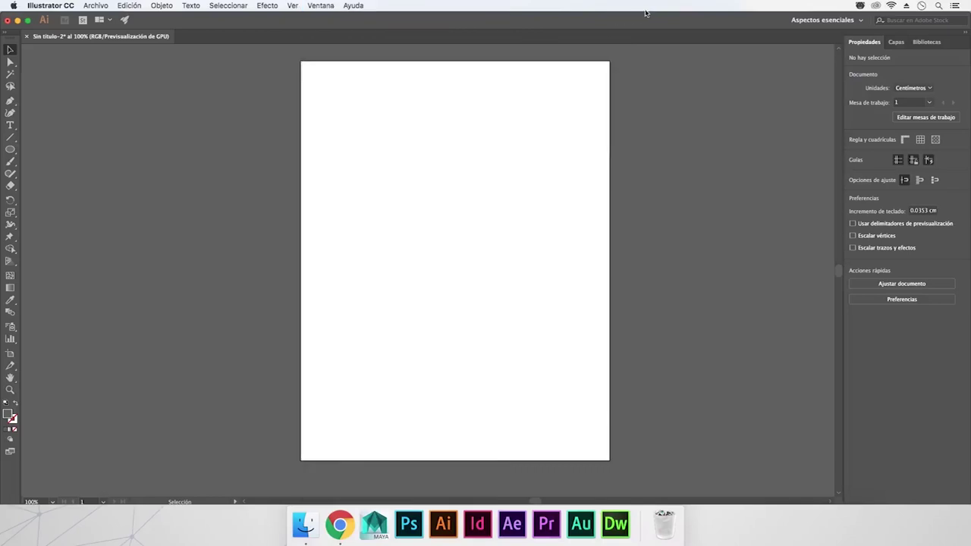
click(848, 21)
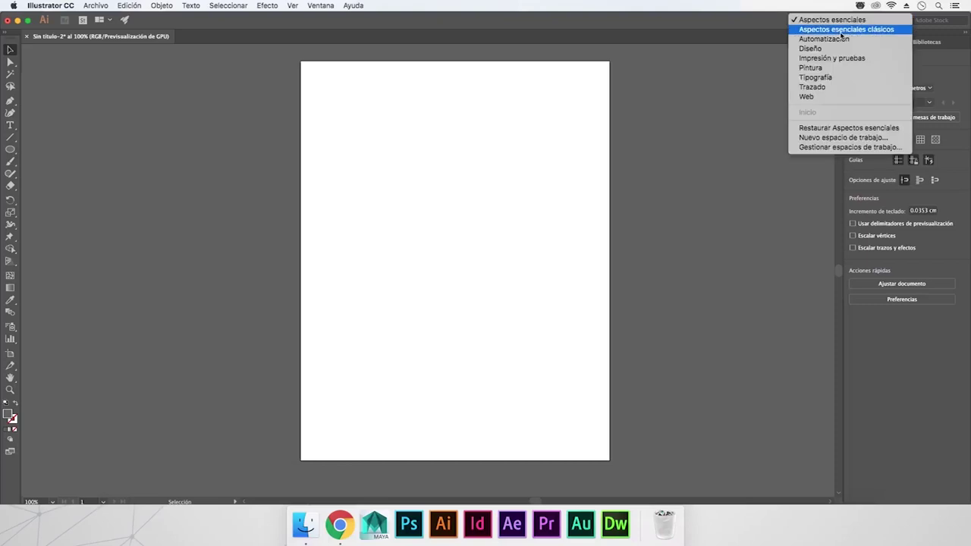
click(841, 31)
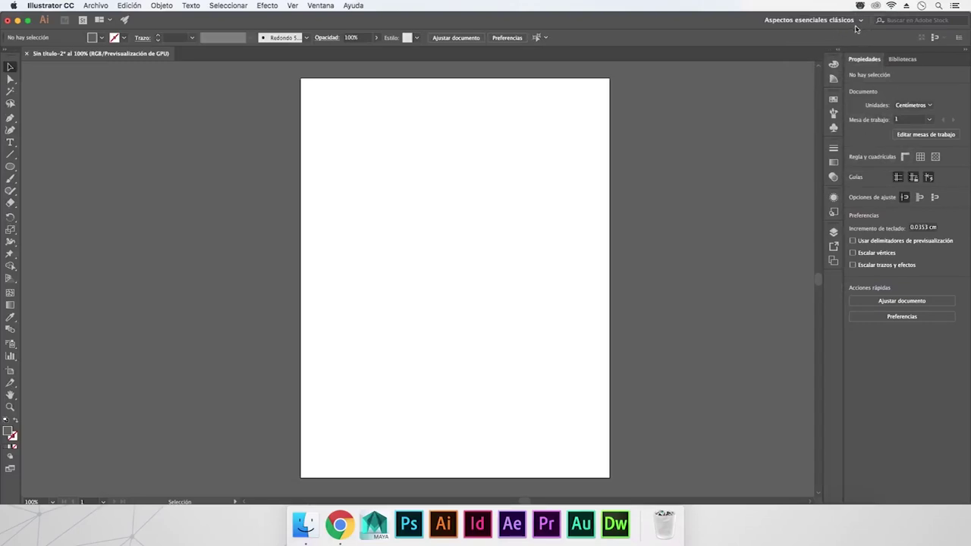
click(818, 39)
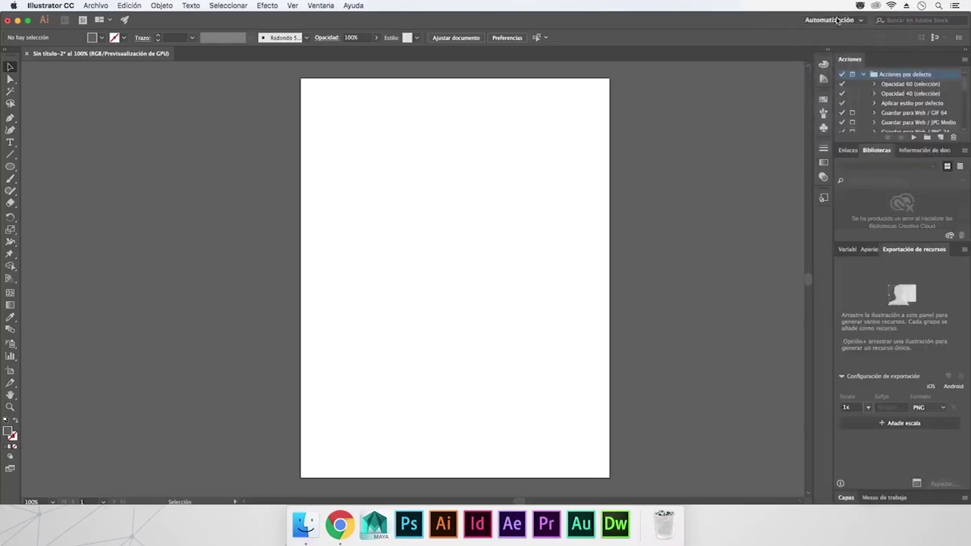
click(840, 22)
click(839, 50)
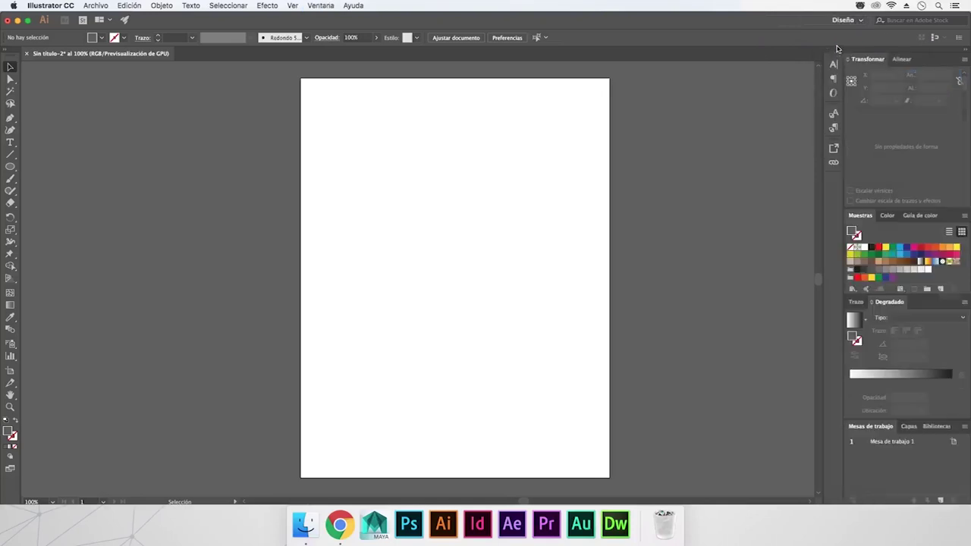
click(860, 21)
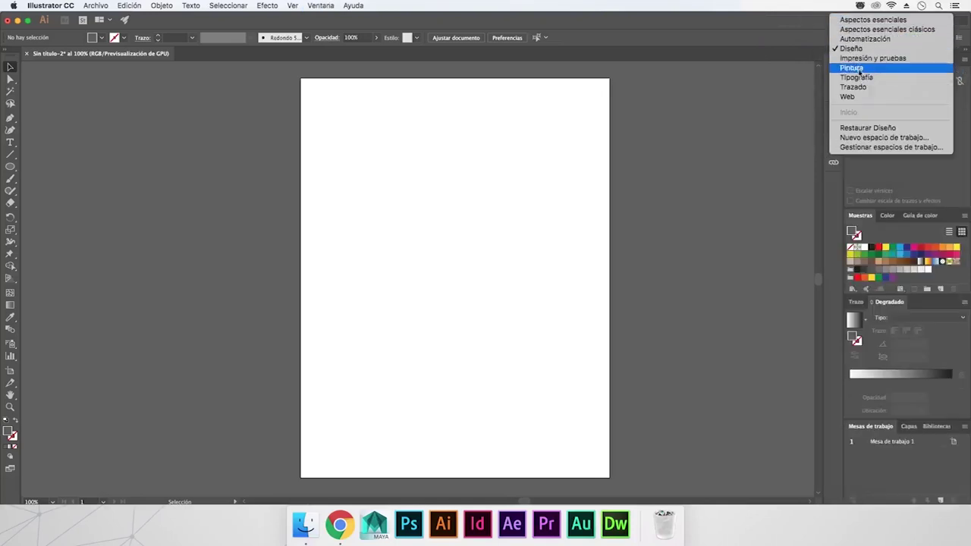
click(860, 64)
click(860, 23)
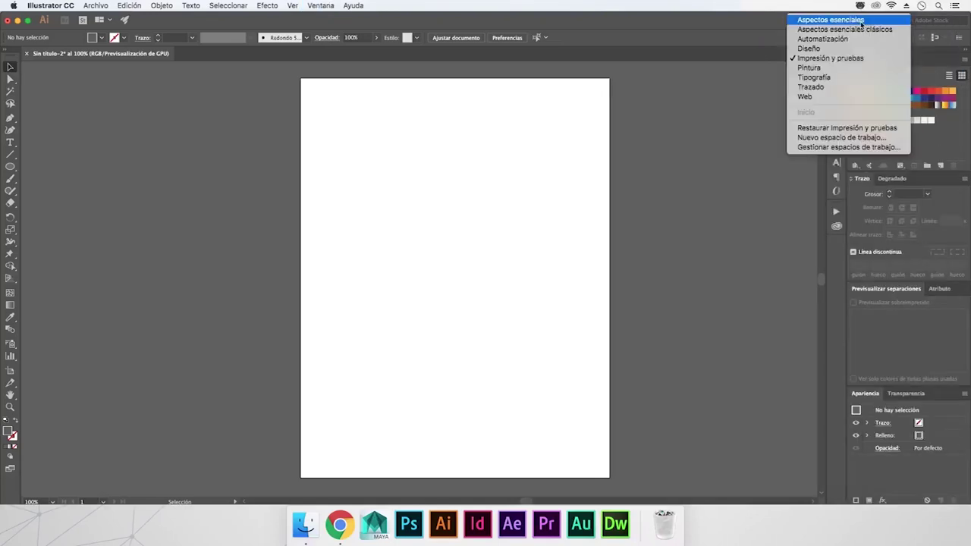
click(846, 69)
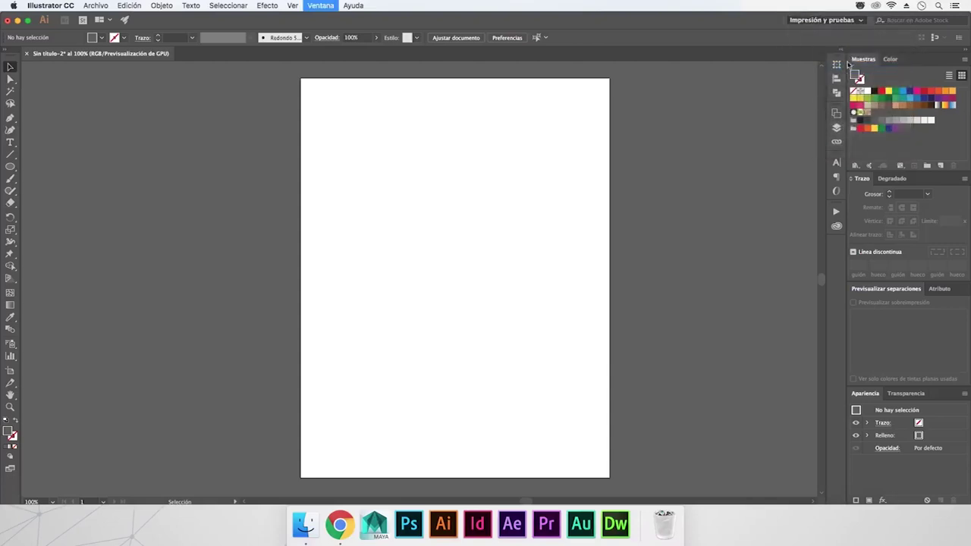
click(856, 22)
click(855, 66)
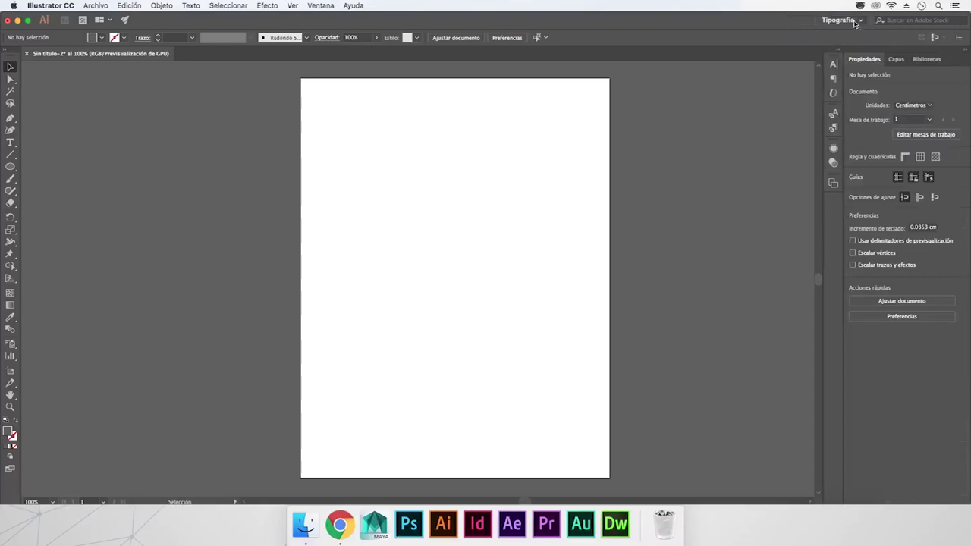
click(856, 22)
click(857, 88)
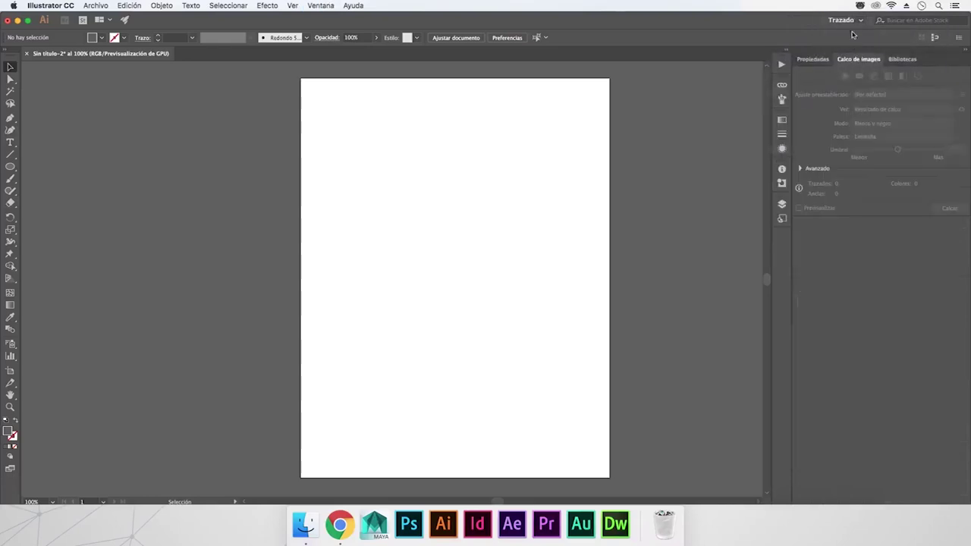
click(854, 21)
click(854, 97)
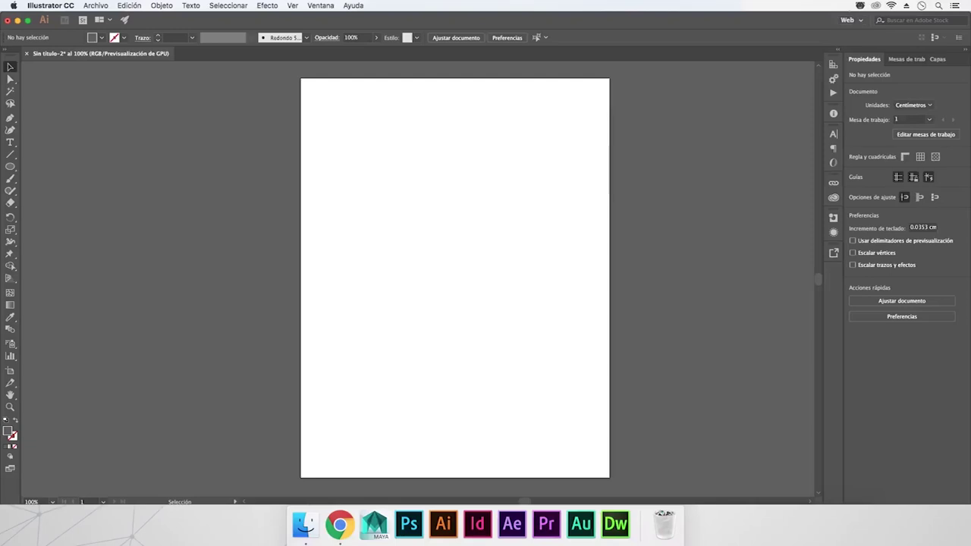
click(850, 22)
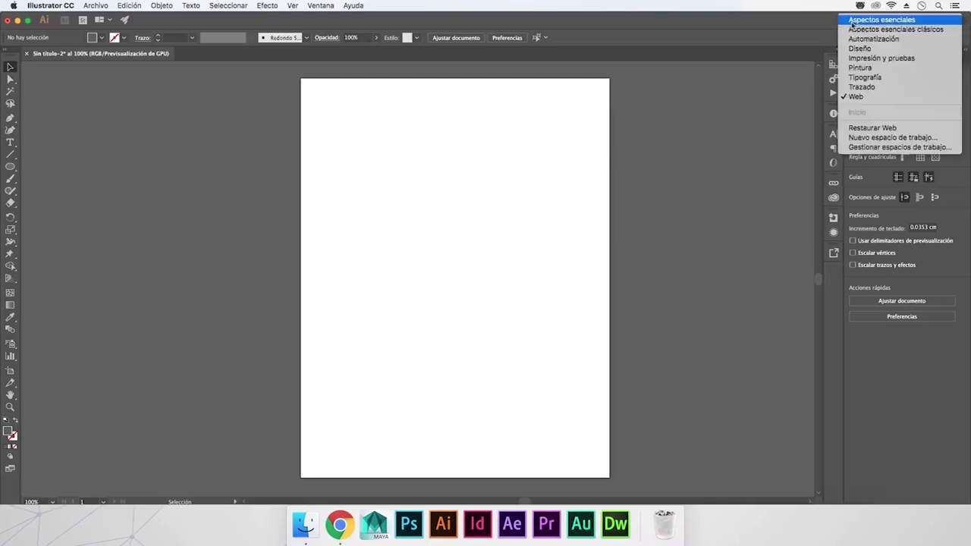
click(854, 20)
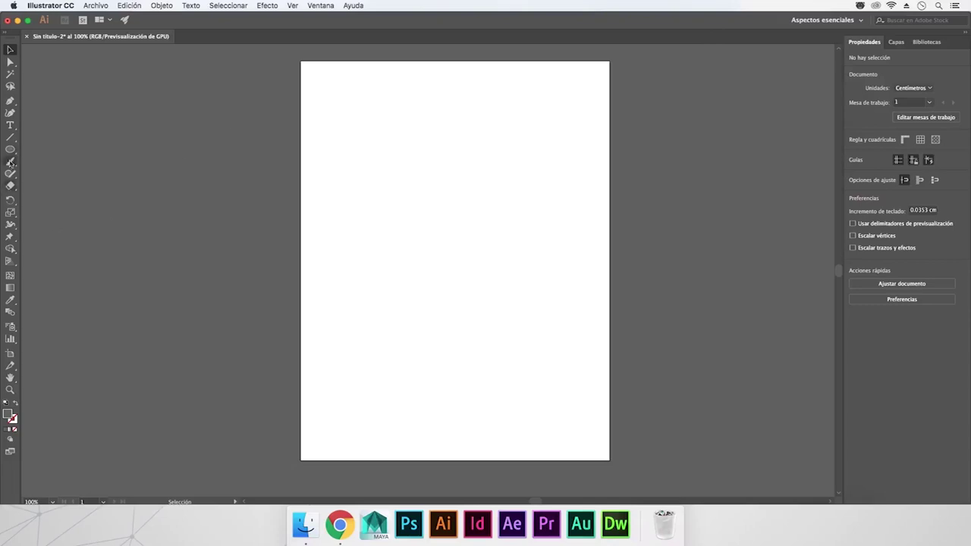
click(11, 101)
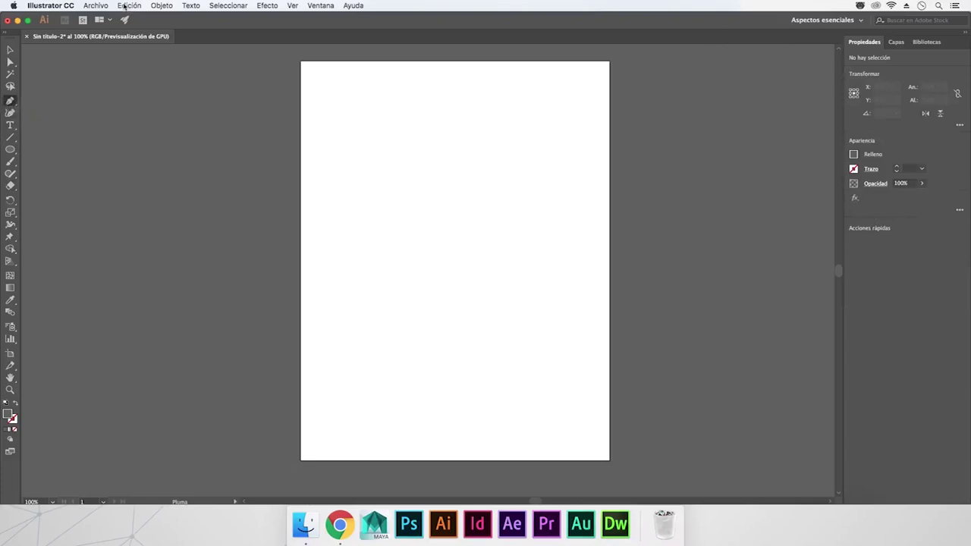
drag(896, 41, 735, 118)
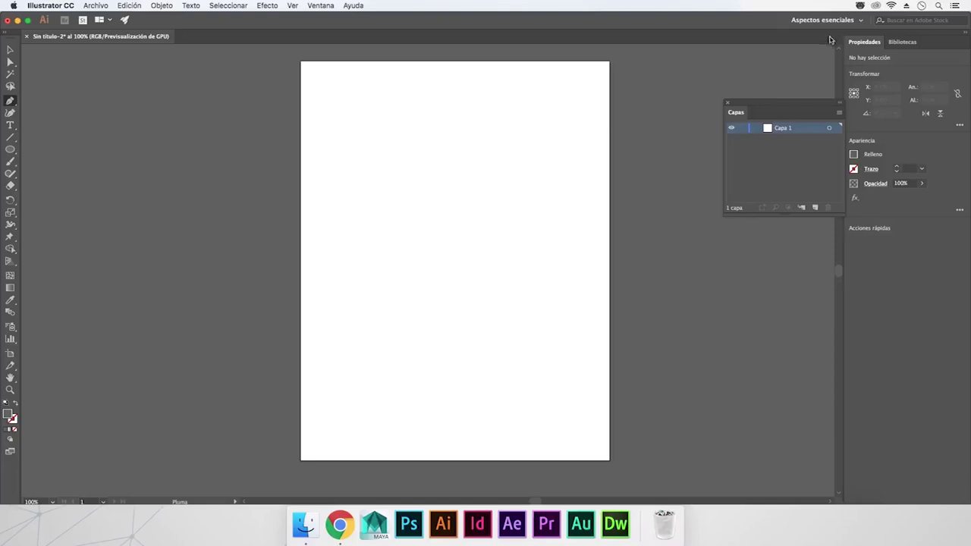
click(806, 23)
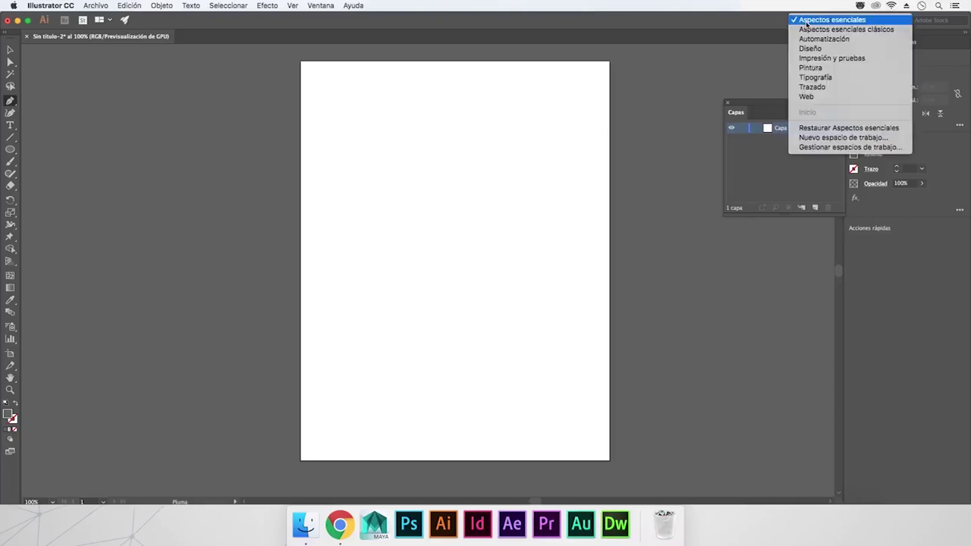
click(854, 129)
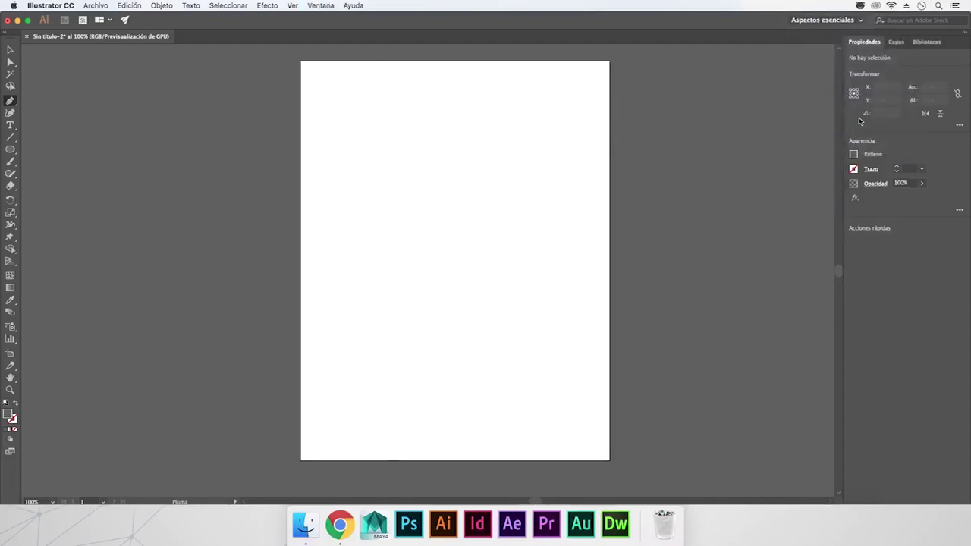
click(905, 41)
click(865, 42)
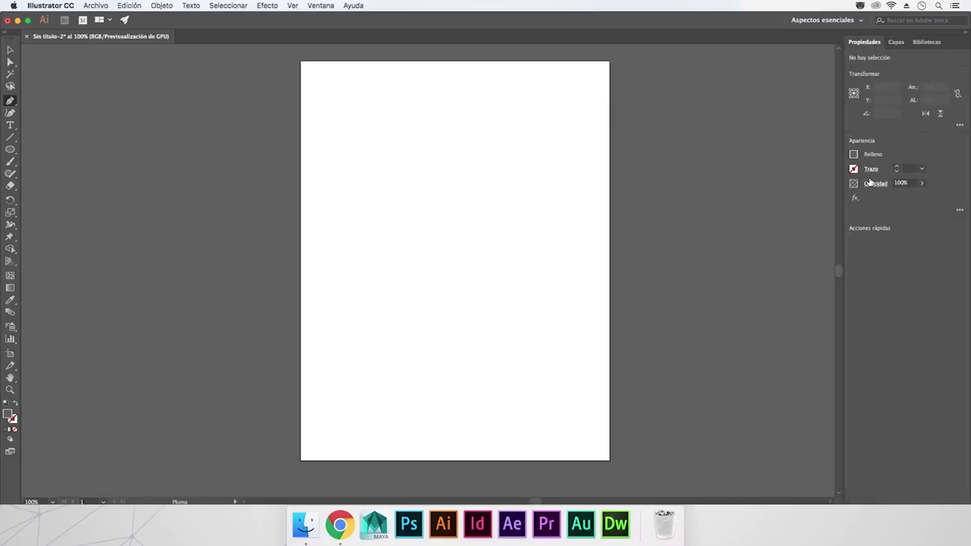
key(v)
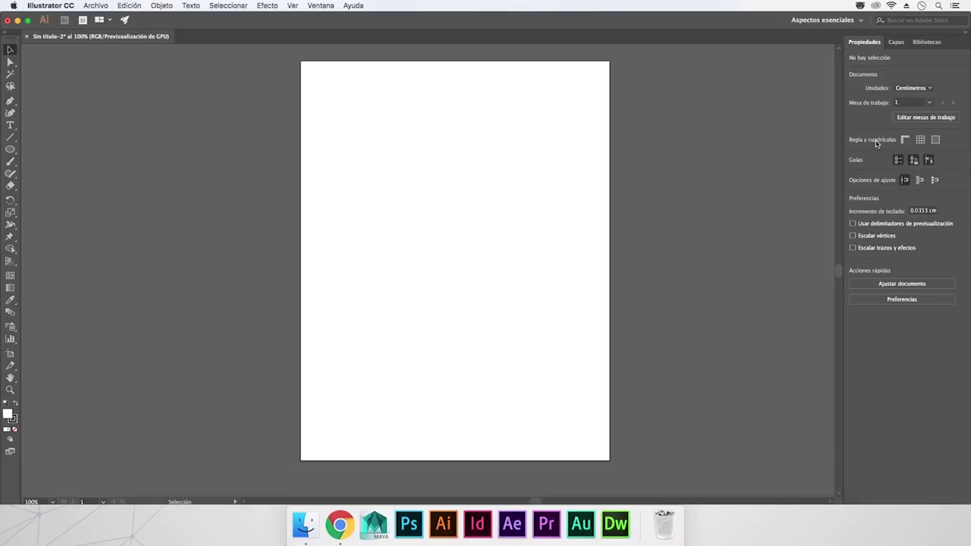
click(894, 43)
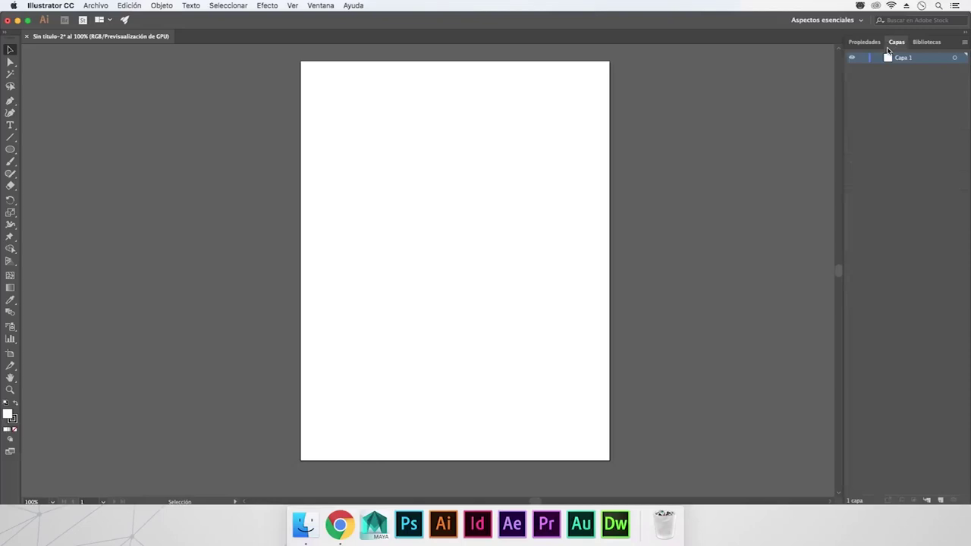
click(915, 44)
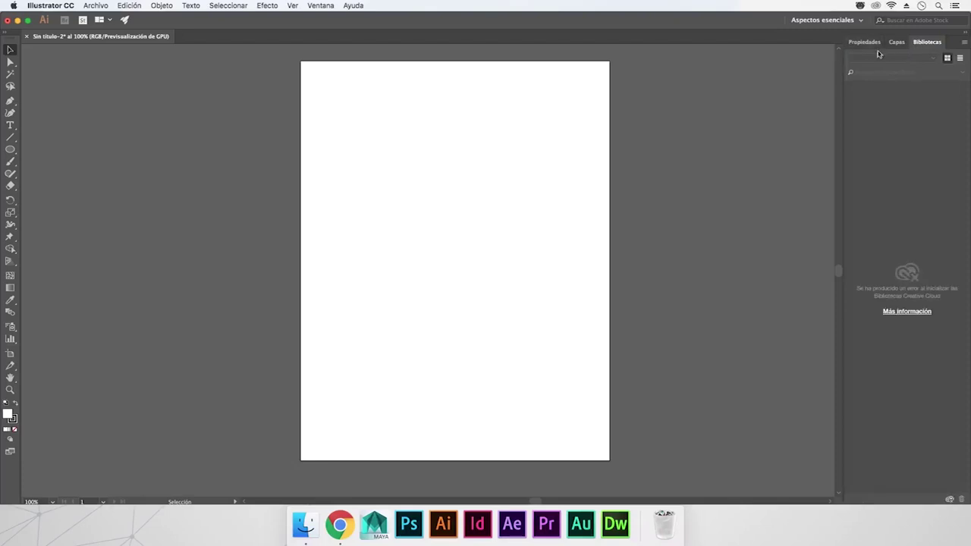
click(893, 44)
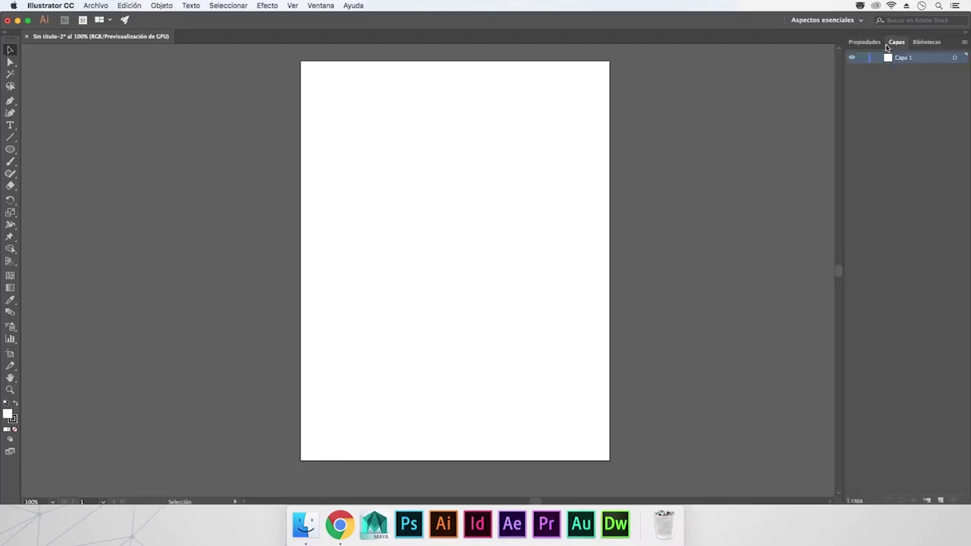
click(869, 42)
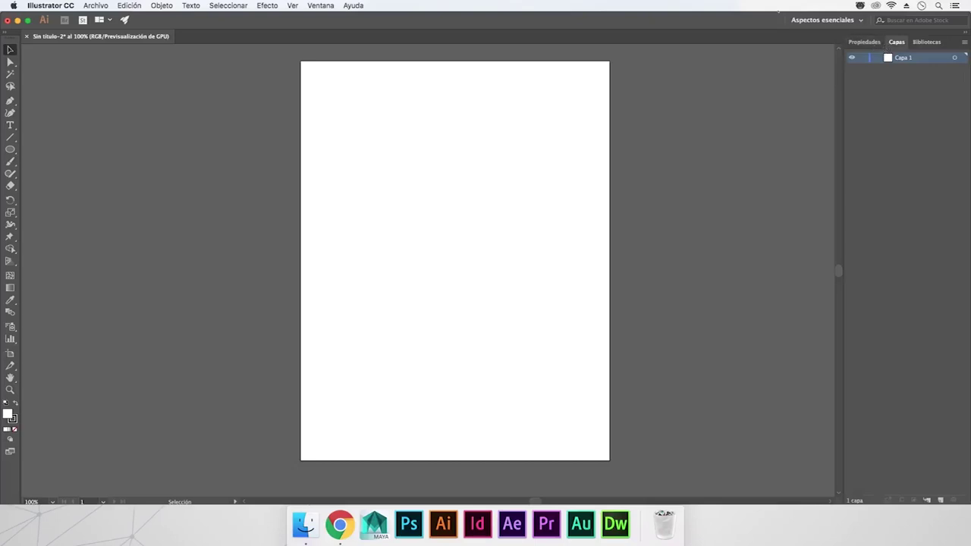